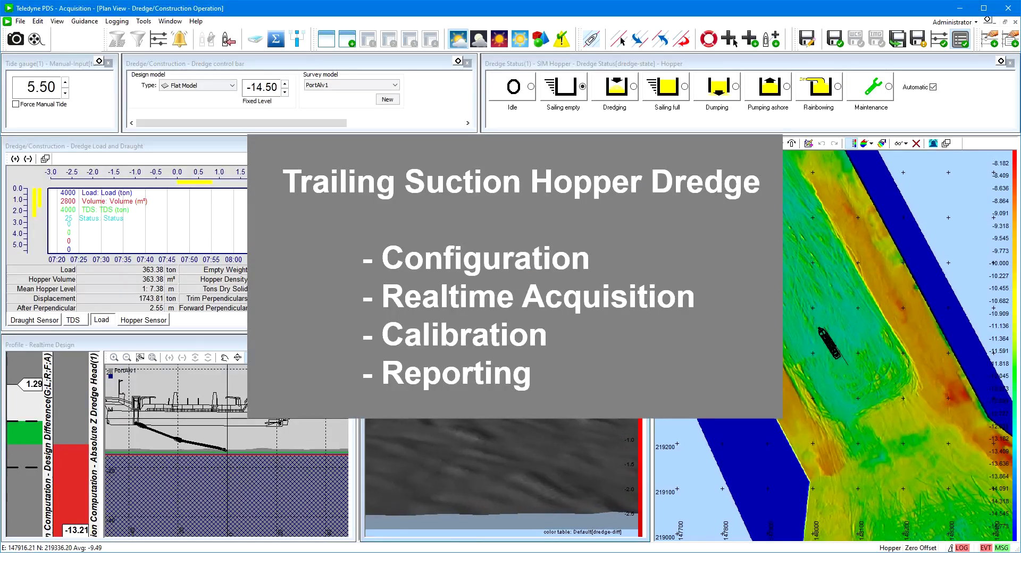
Leave the realtime dredging display for the Control Center's Hopper project.
scroll(814, 379, up, 5)
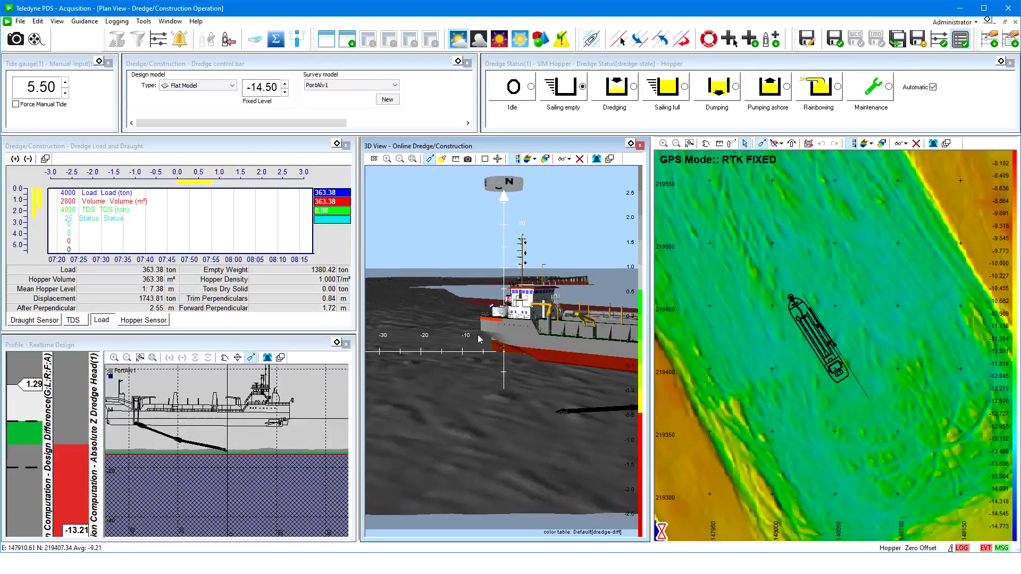
scroll(255, 442, up, 2)
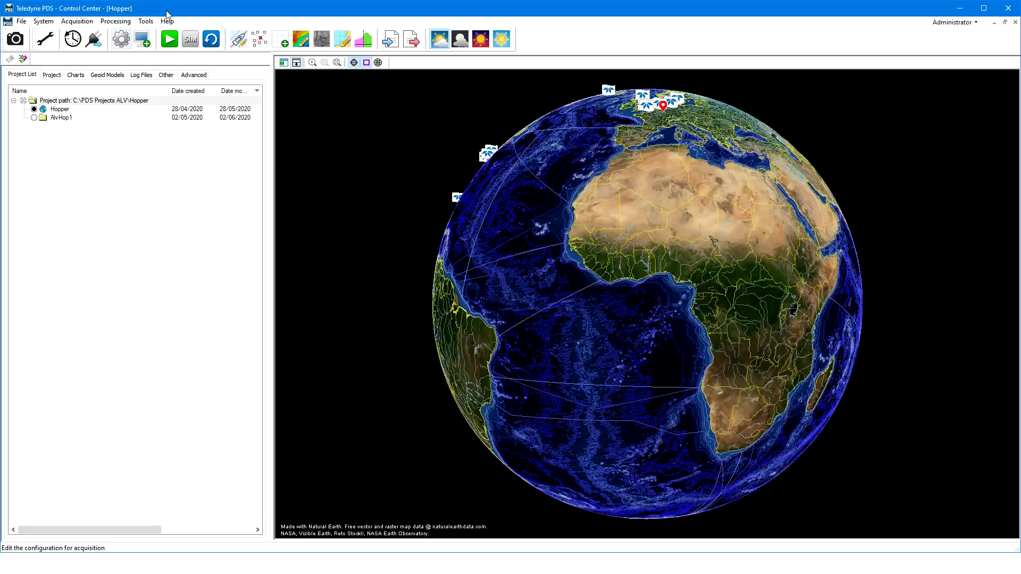
Open the Local Hopper vessel's properties from Configuration and close its Vessel Contour Editor.
click(124, 42)
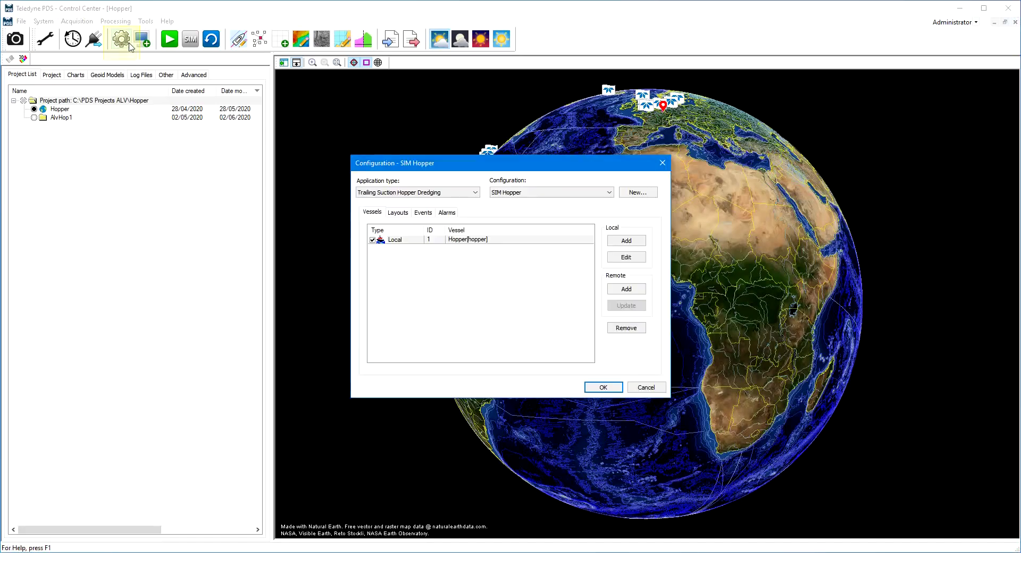
double_click(413, 244)
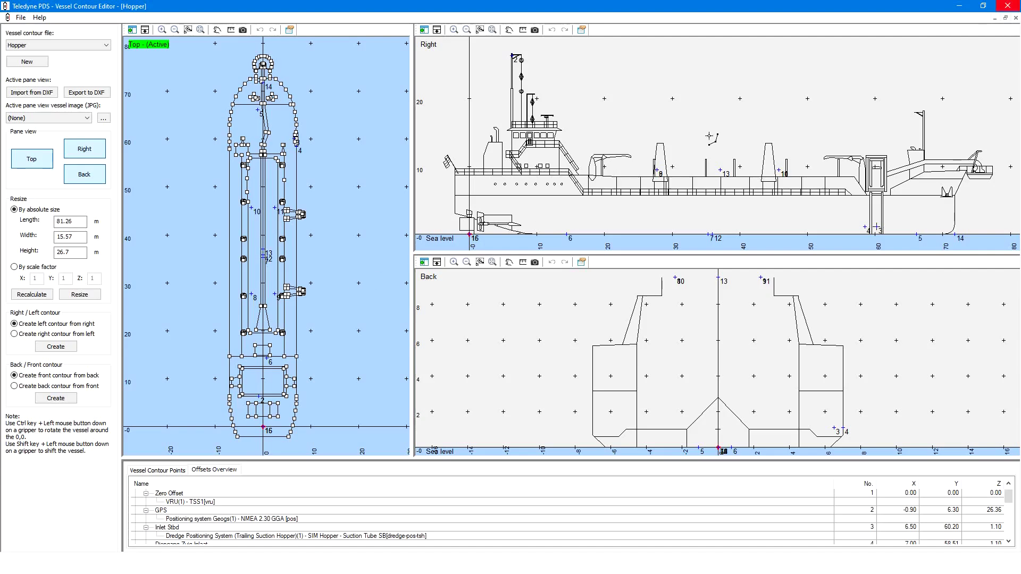
click(1008, 5)
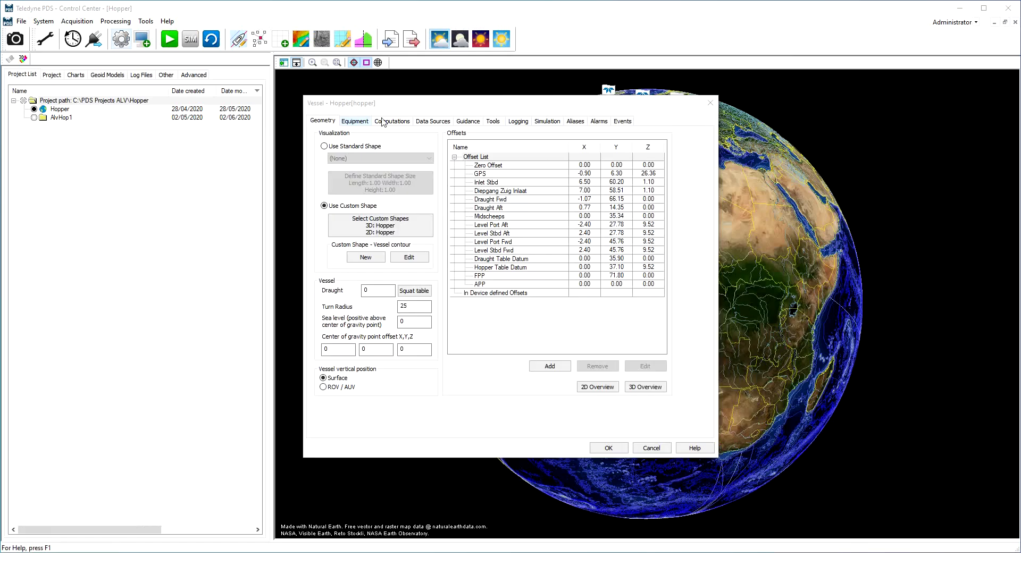
On the Equipment page, view drivers for the Dredge Positioning, Process, Production and Status groups.
click(354, 121)
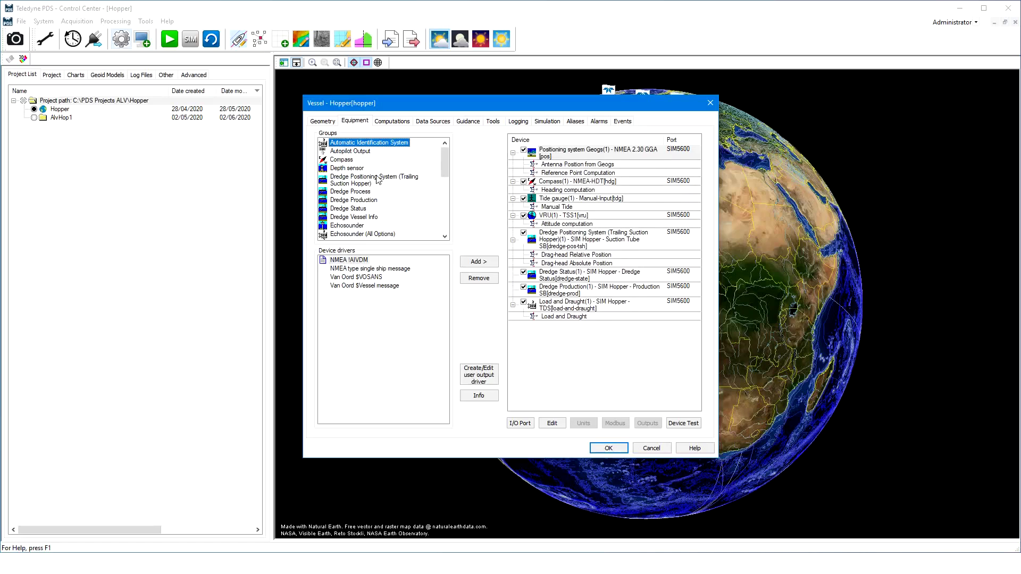
click(378, 179)
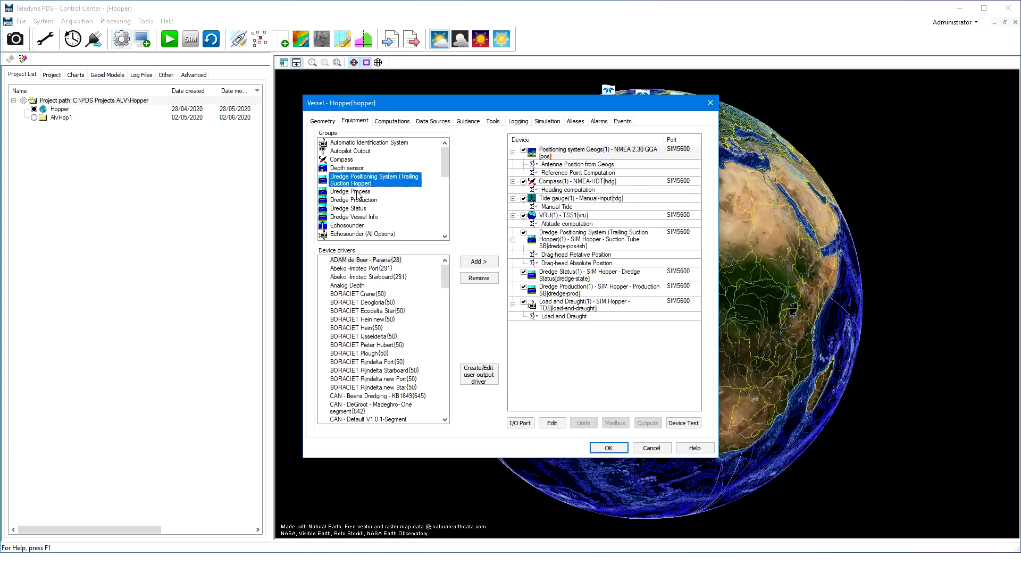
click(355, 192)
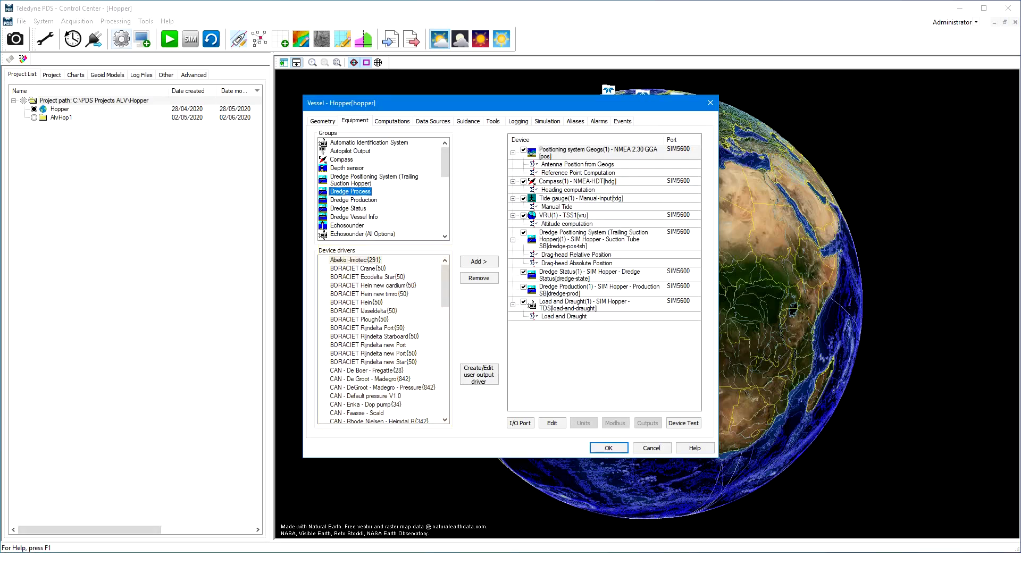
click(353, 200)
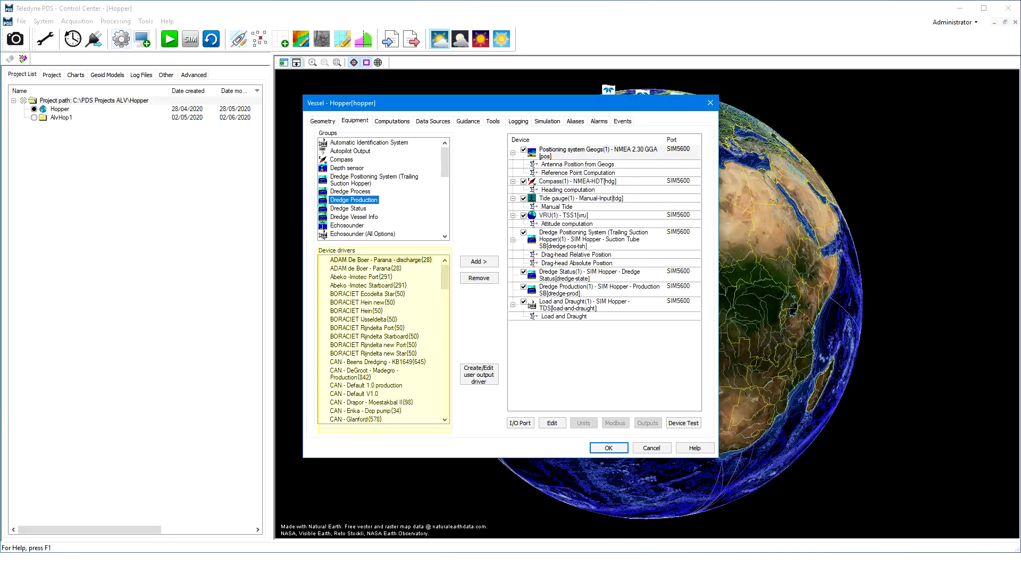
click(349, 208)
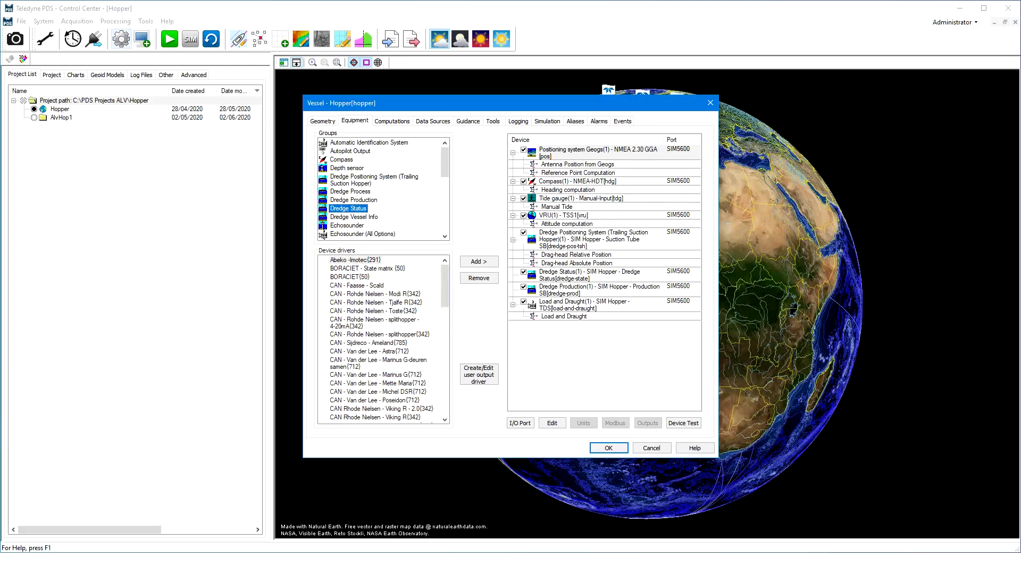
View drivers for the Vessel Info and Load and Draught groups, then select the positioning device.
click(354, 217)
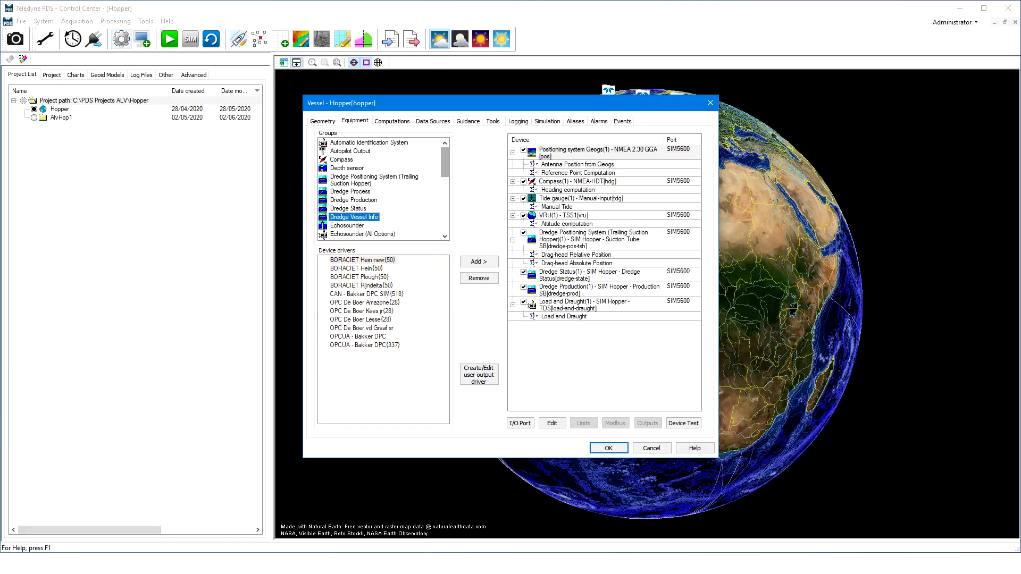
scroll(380, 188, down, 3)
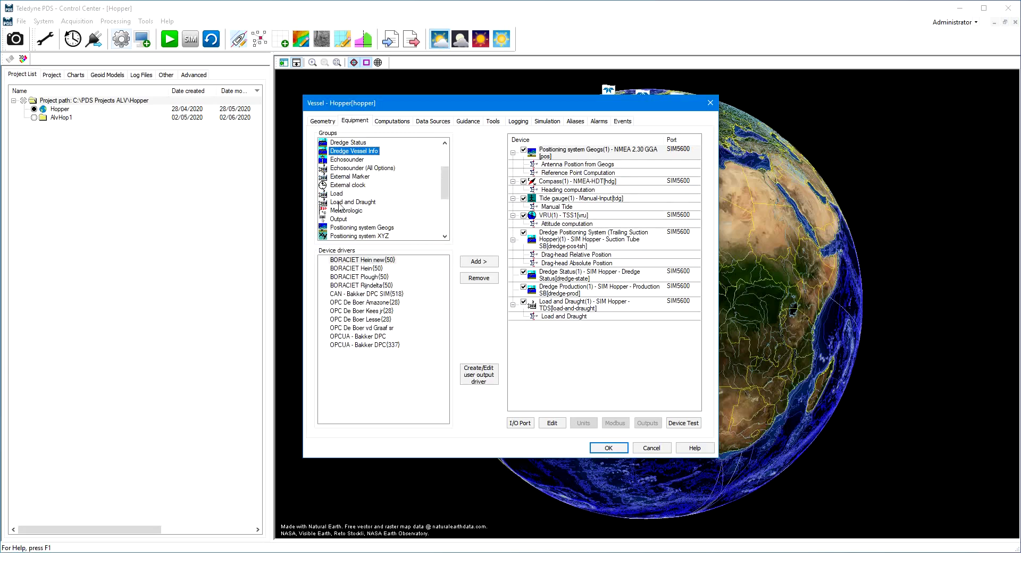
click(353, 202)
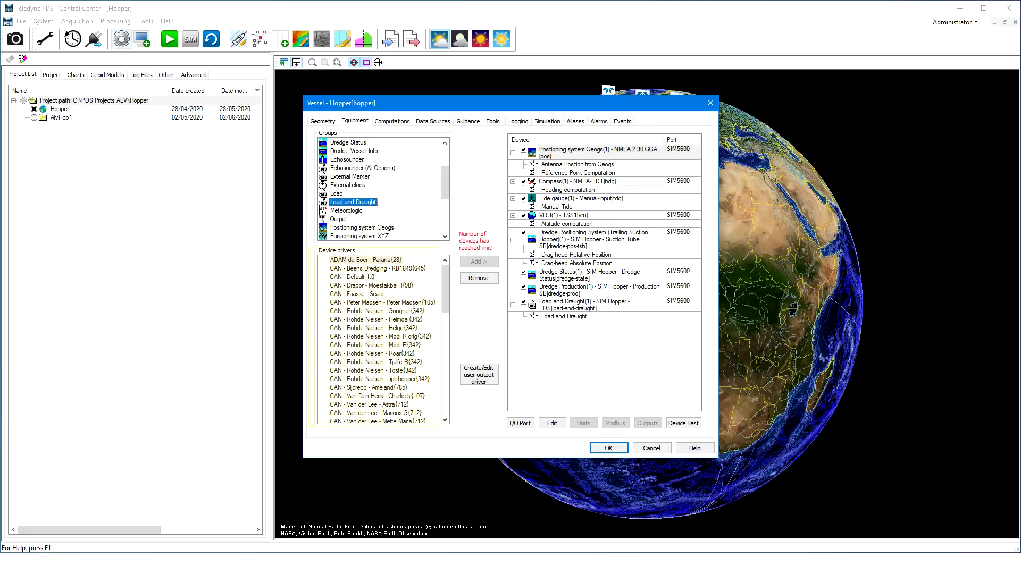
click(587, 387)
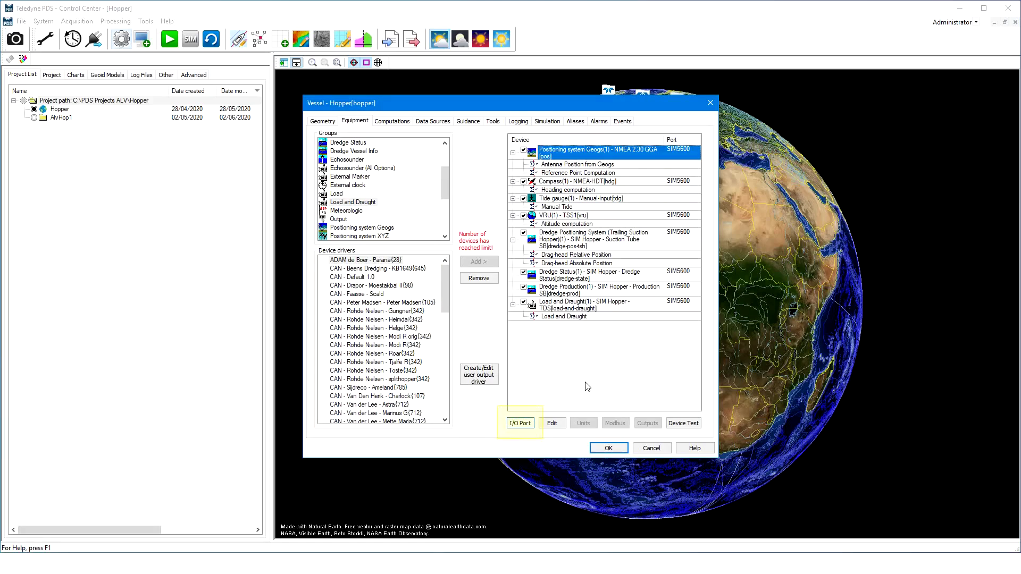
Check the SIM5600 I/O port settings, pick the Beens Dredging CAN driver, then view Computations.
click(525, 424)
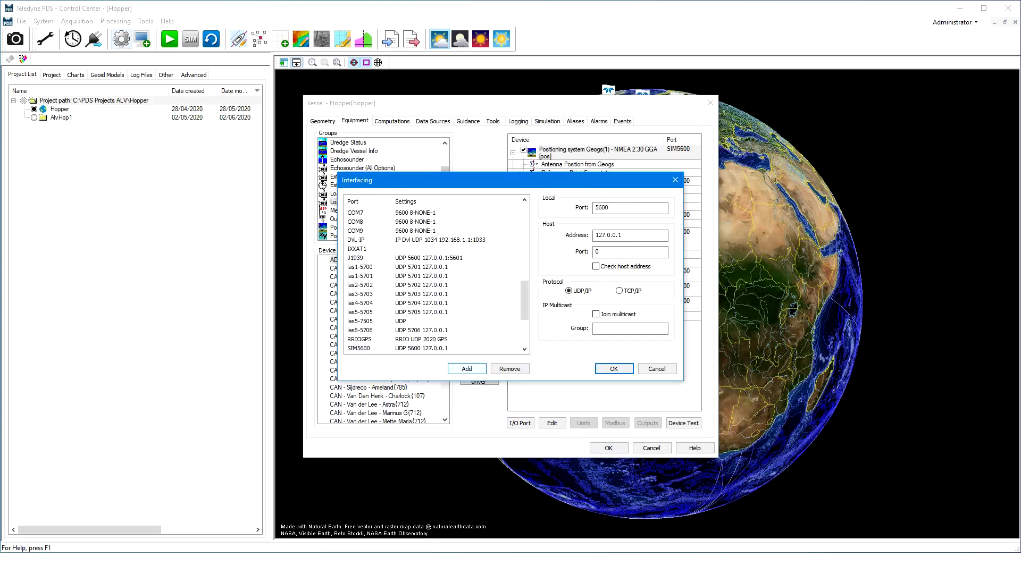
click(675, 180)
click(378, 268)
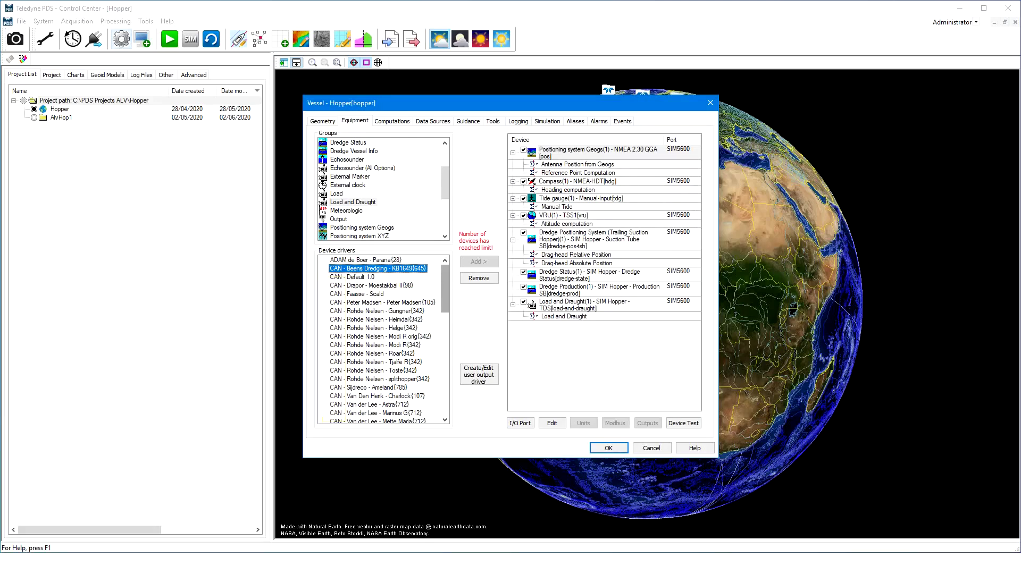
scroll(383, 340, down, 6)
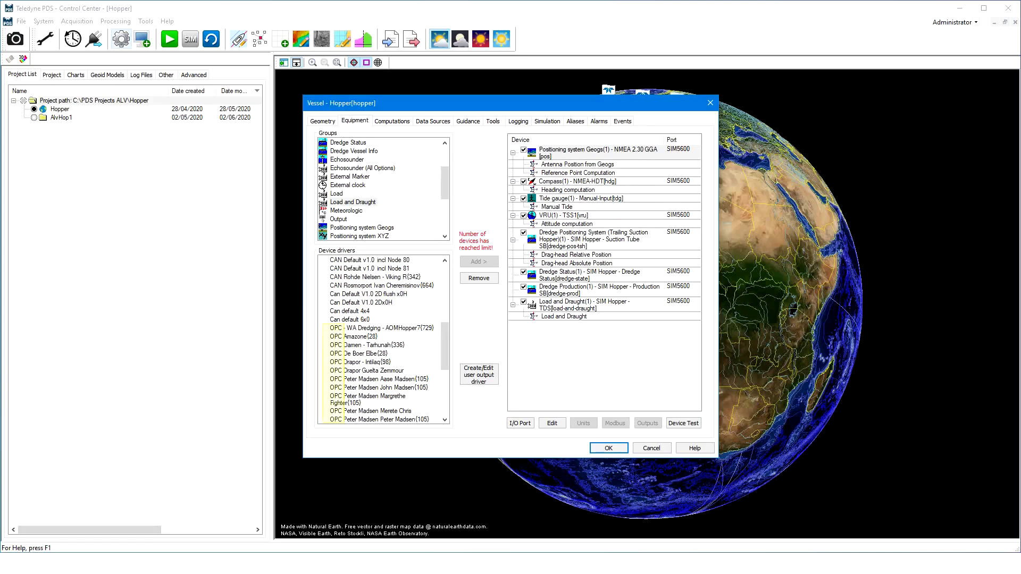
scroll(446, 382, up, 6)
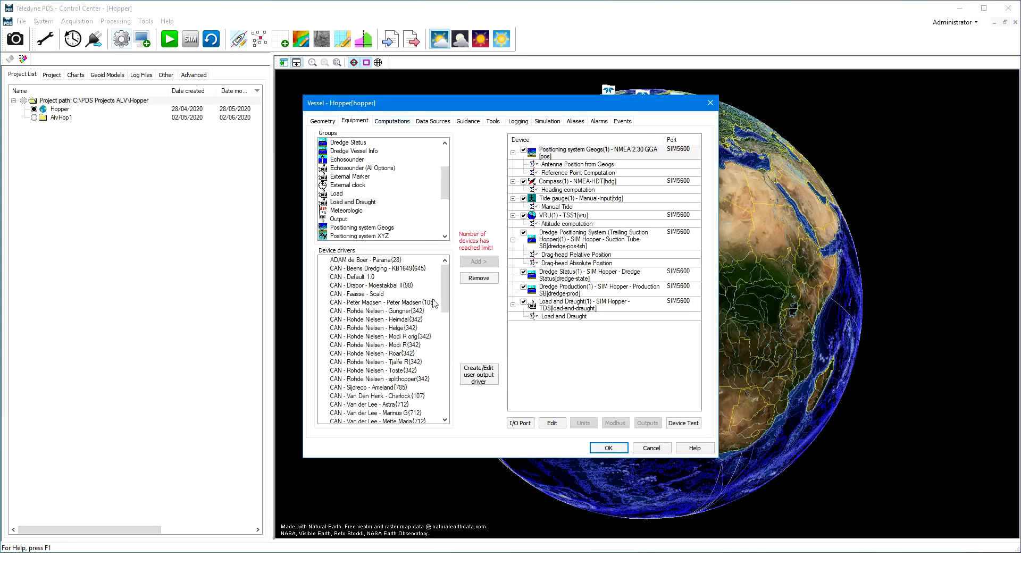
click(405, 122)
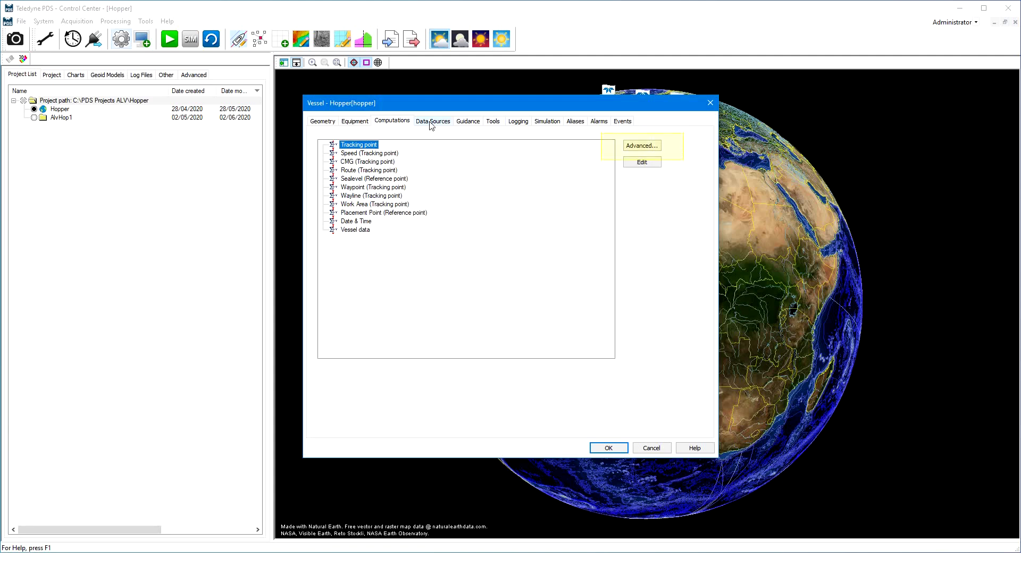
Select Sealevel's Load and Draught data group under Data Sources.
click(430, 123)
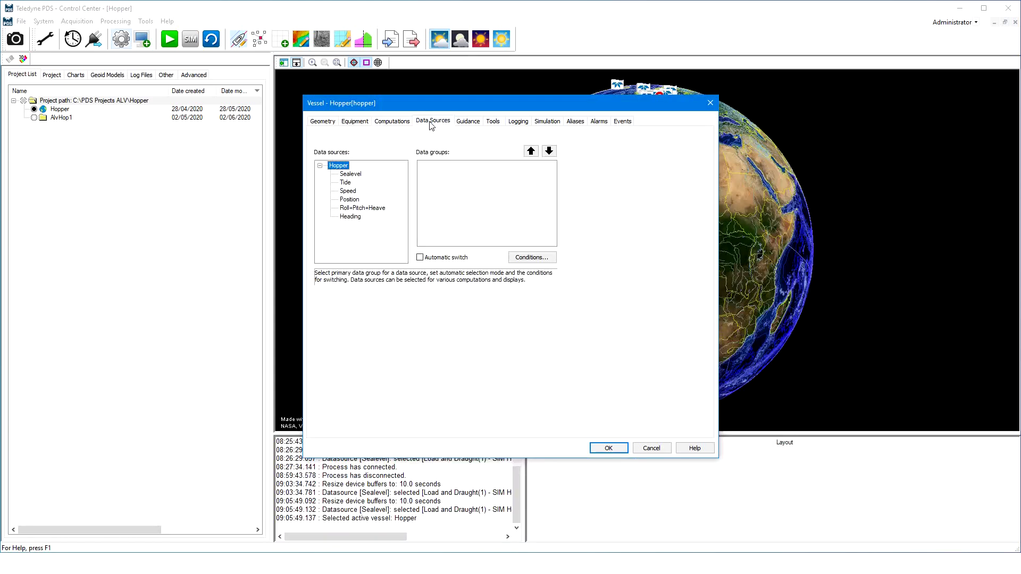
click(360, 177)
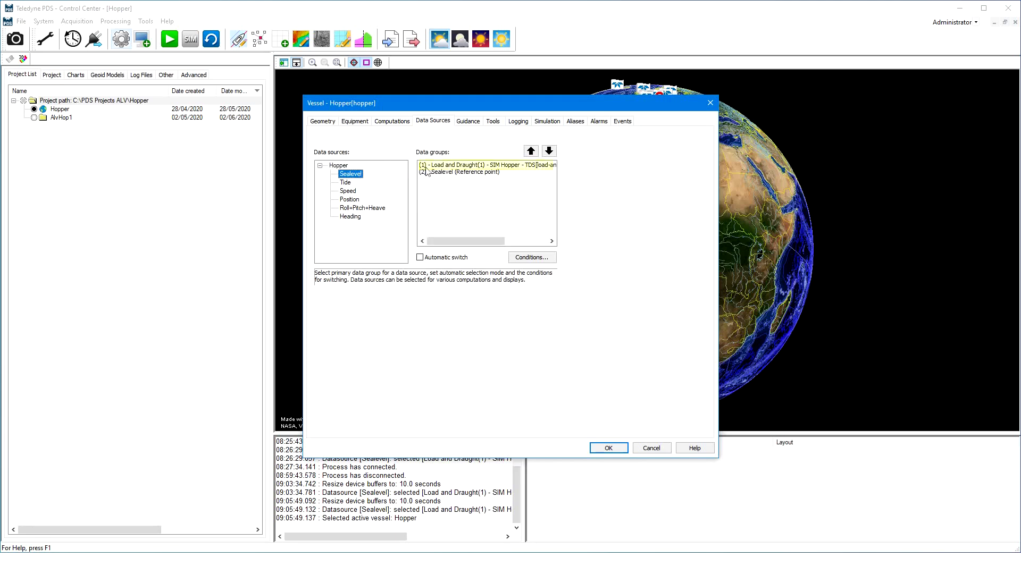
click(455, 167)
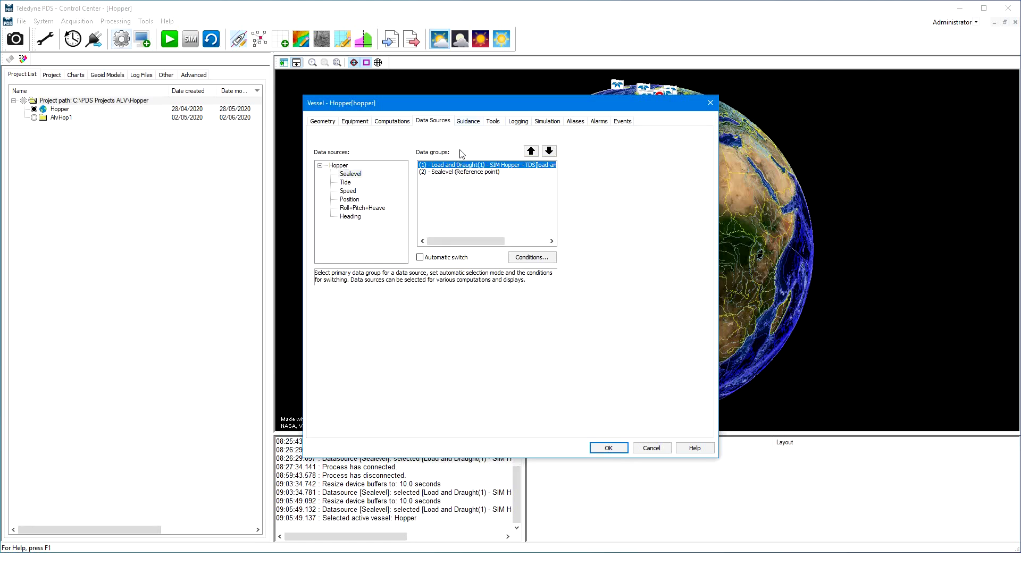
Review the Guidance work area files, then show the Production Parameters.
click(469, 123)
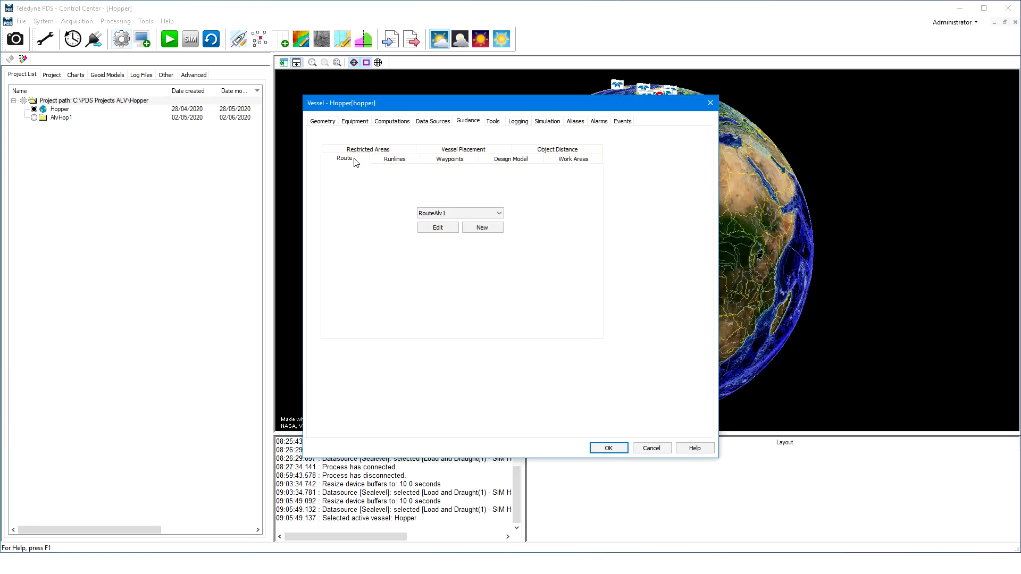
click(572, 159)
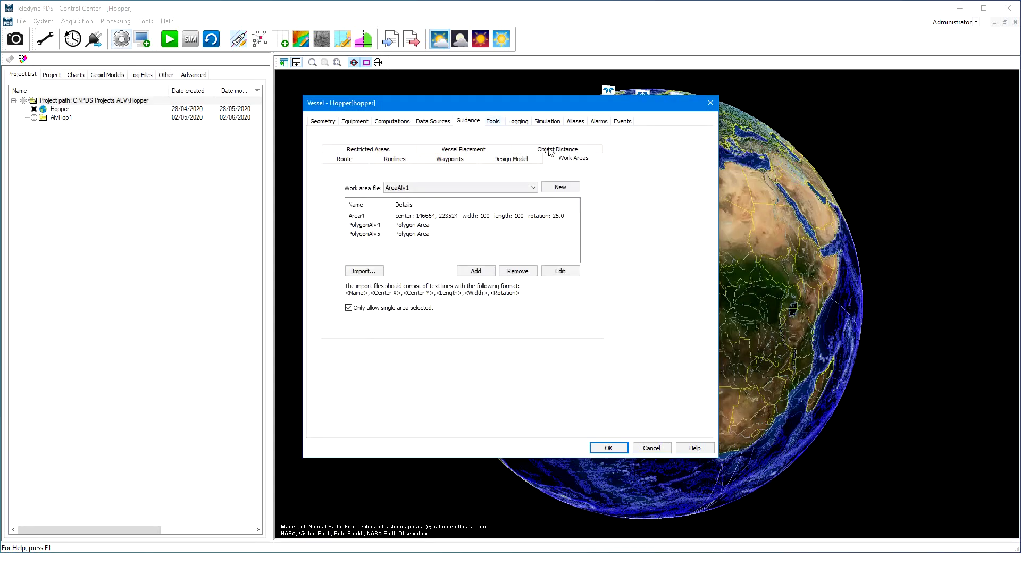
click(493, 122)
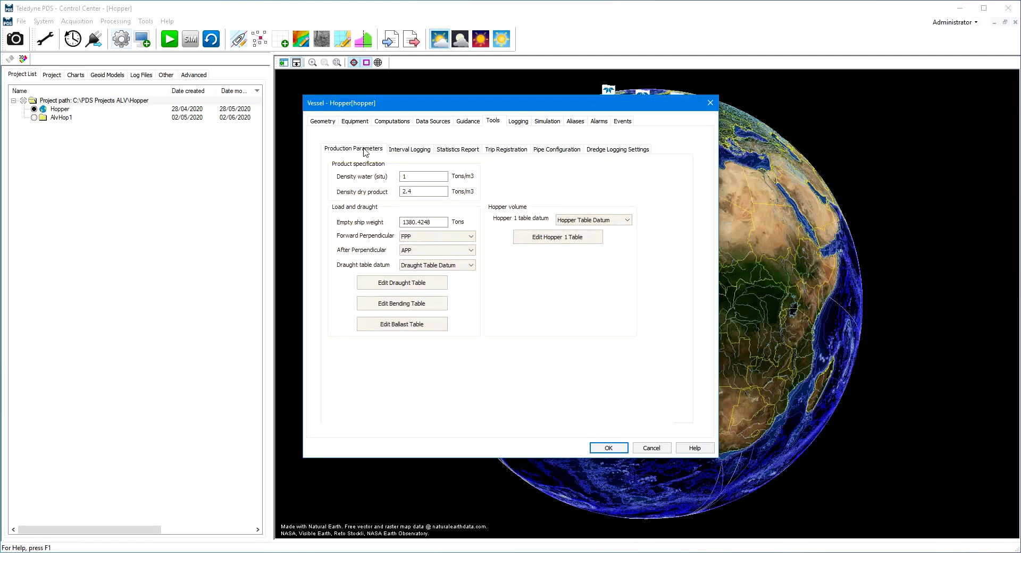
Select the density dry product value and review the draught table.
click(423, 195)
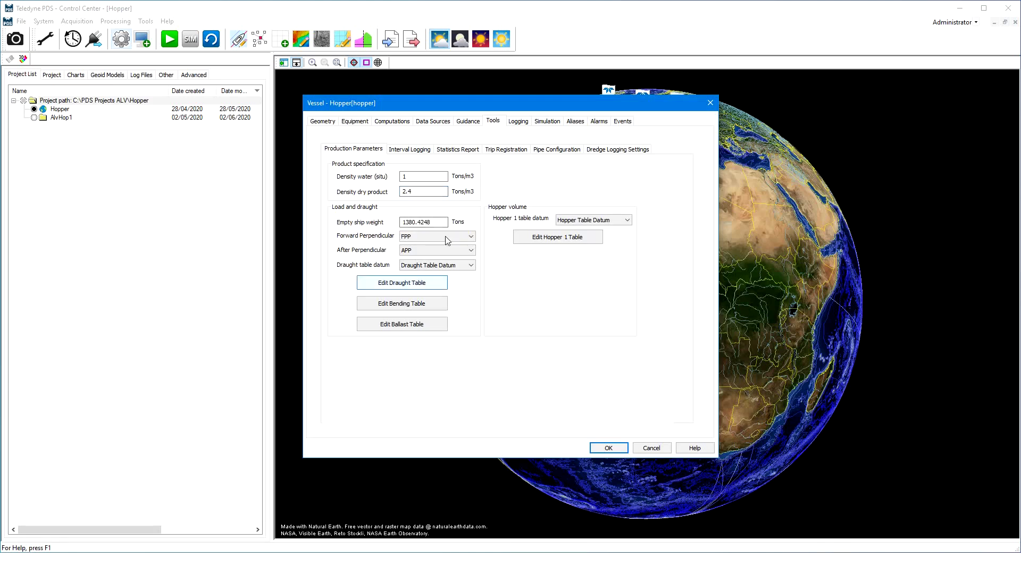
click(430, 288)
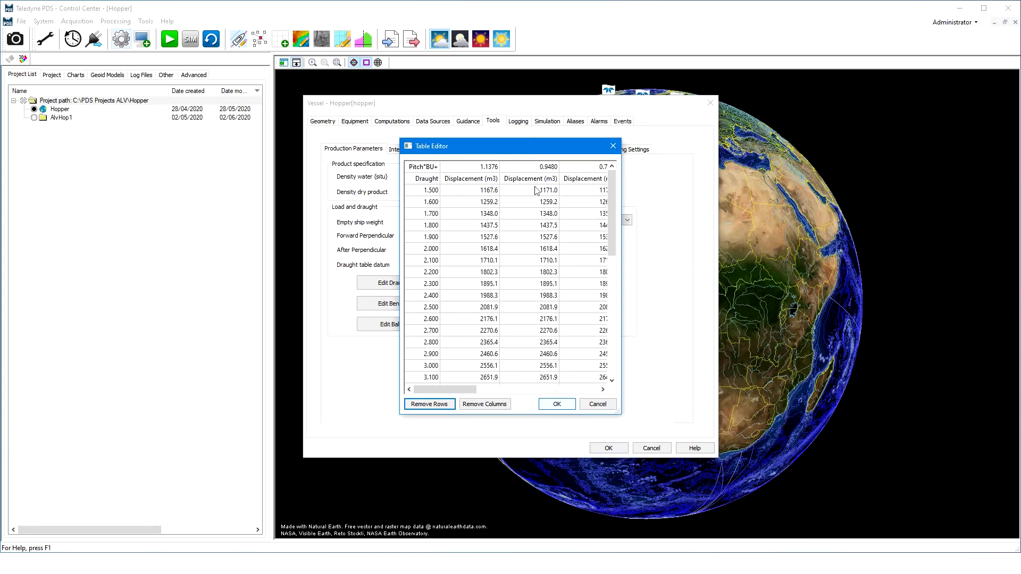
click(560, 407)
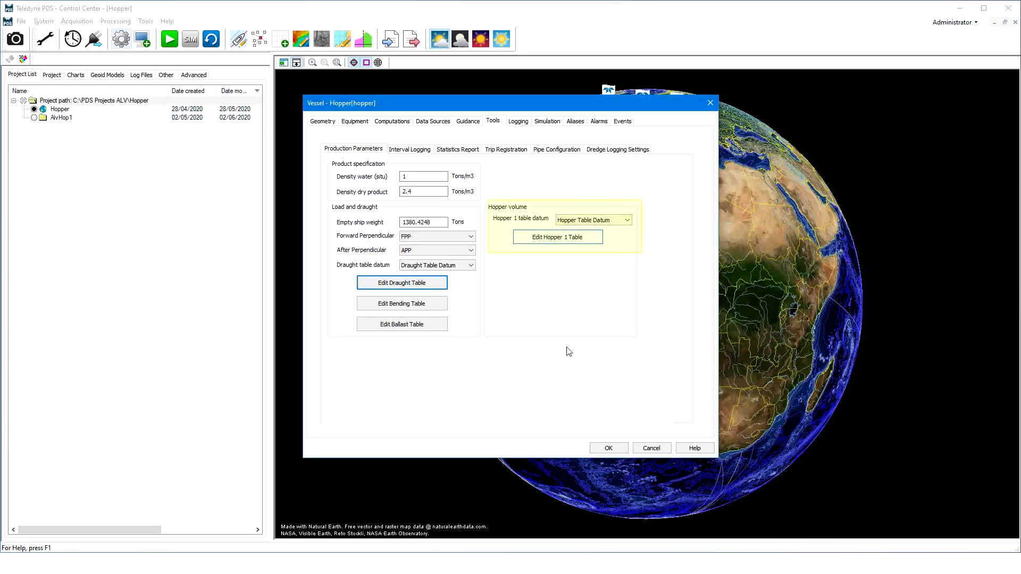
Review the Hopper 1 volume table, then show the Trip Registration settings.
click(580, 241)
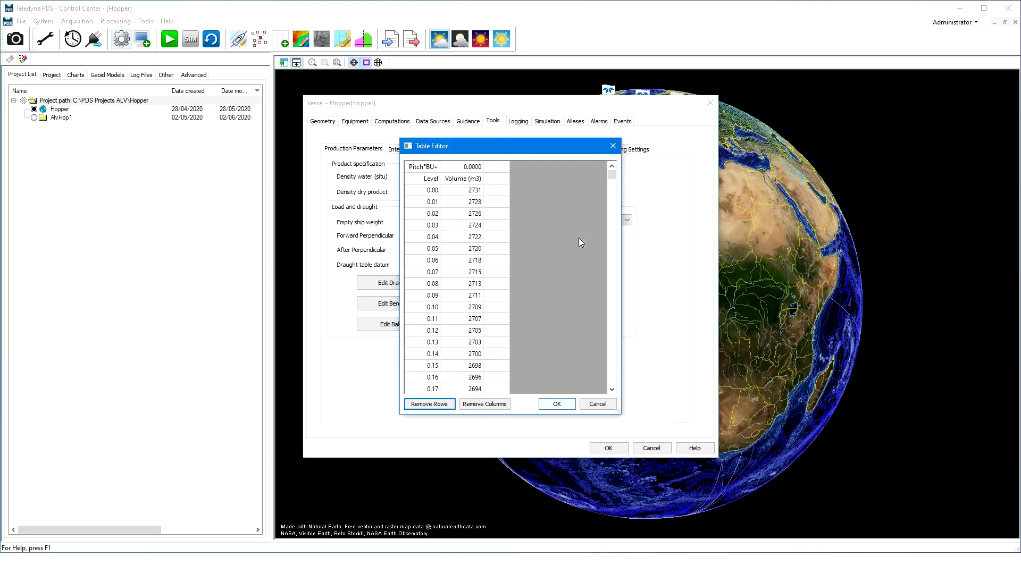
click(557, 404)
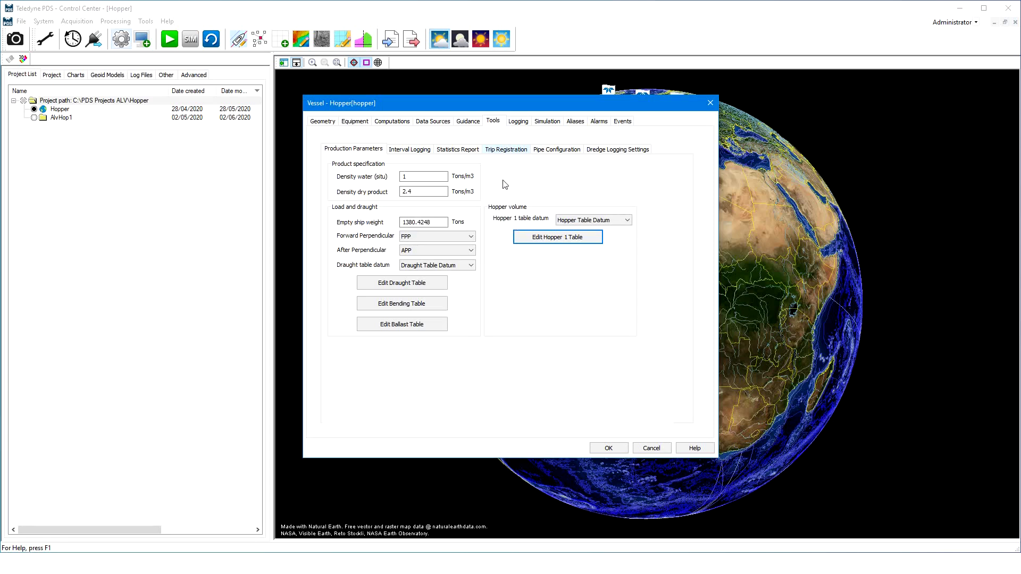
click(496, 152)
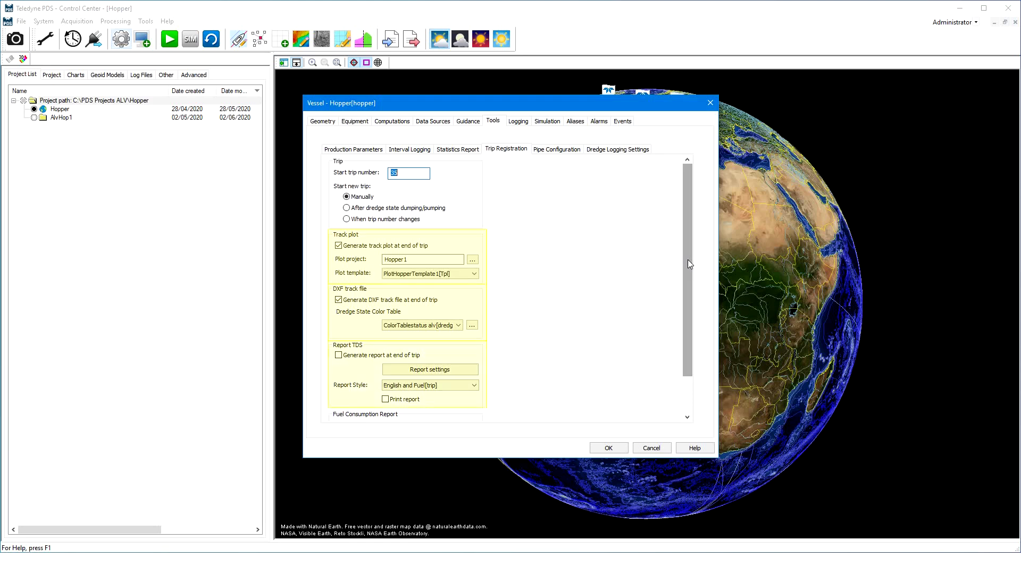
Scroll Trip Registration, then view the suction pipe offsets and dredge logging settings.
drag(687, 260, 688, 299)
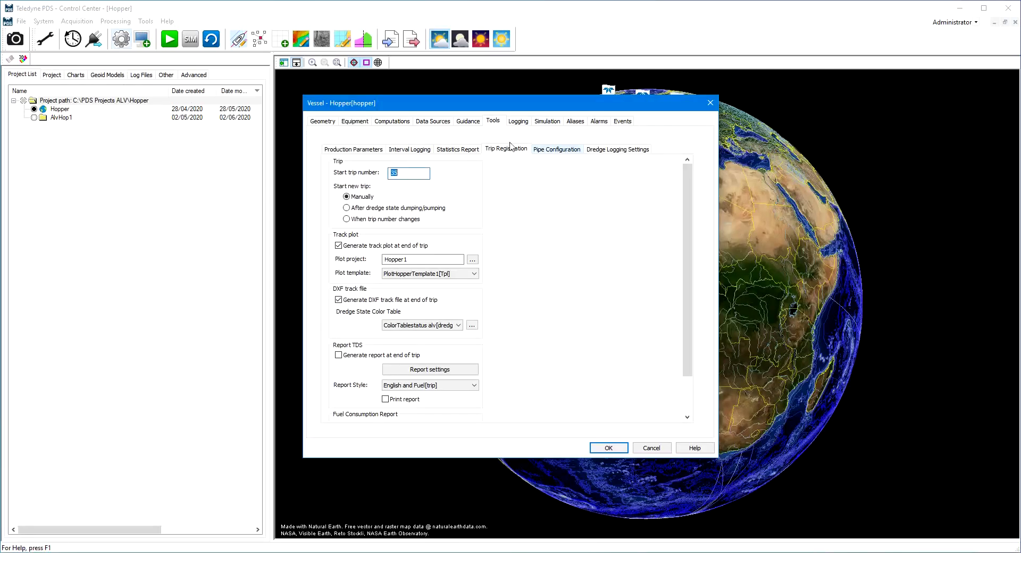
click(555, 151)
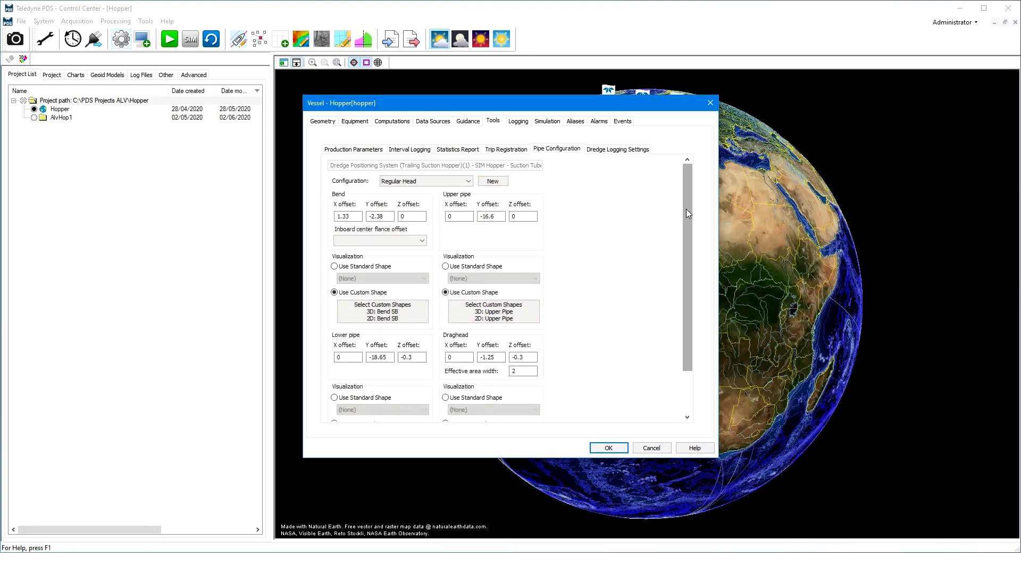
click(620, 152)
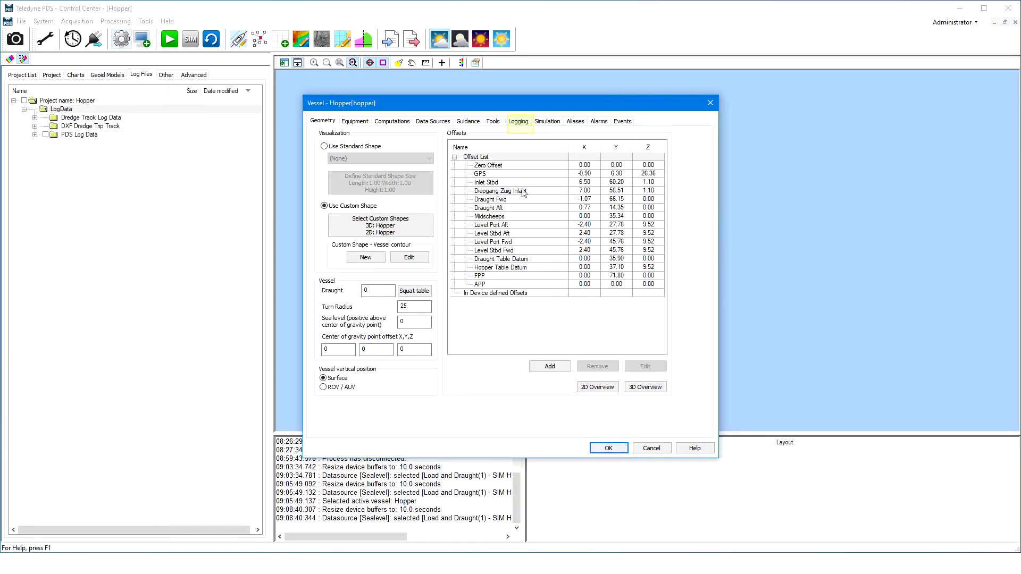
Review the DXF and Production logging formats, then cancel the Vessel and SIM Hopper dialogs.
click(519, 122)
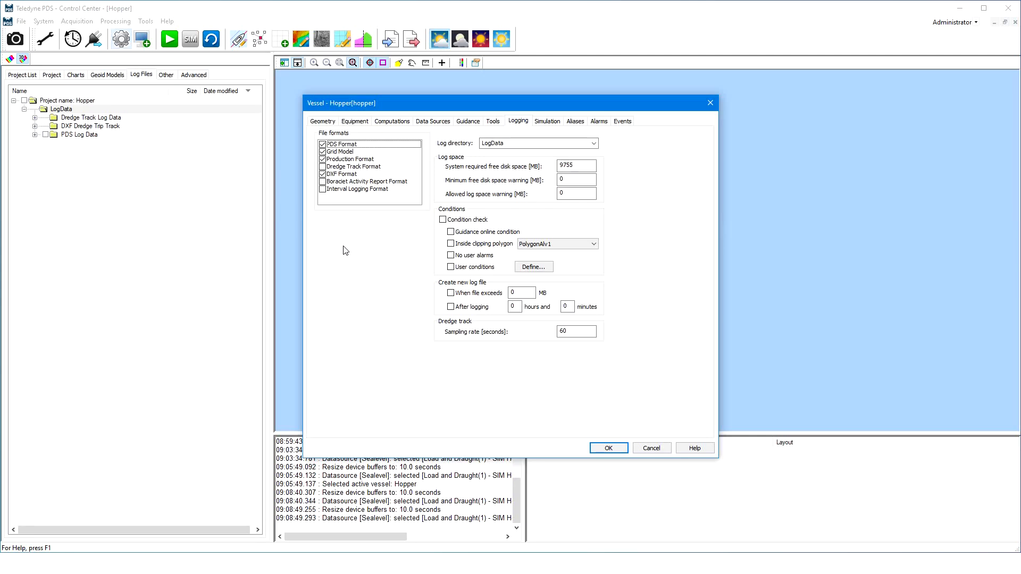
click(343, 176)
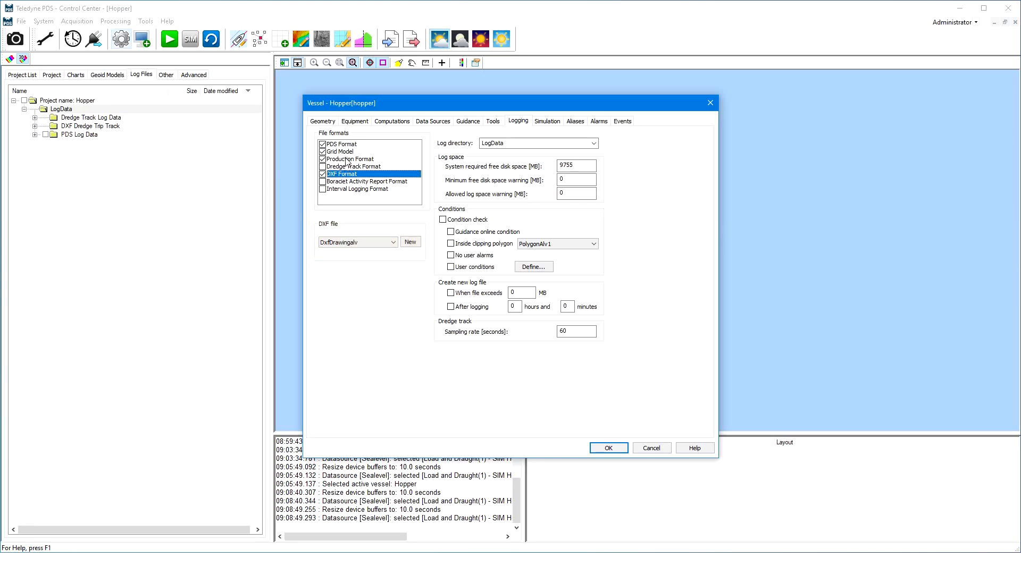
click(346, 160)
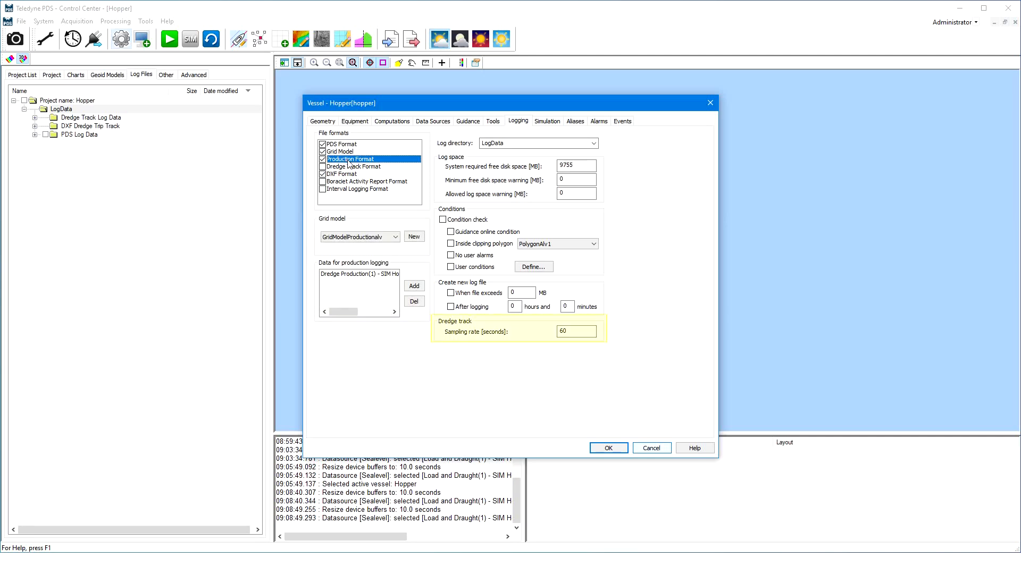
click(648, 446)
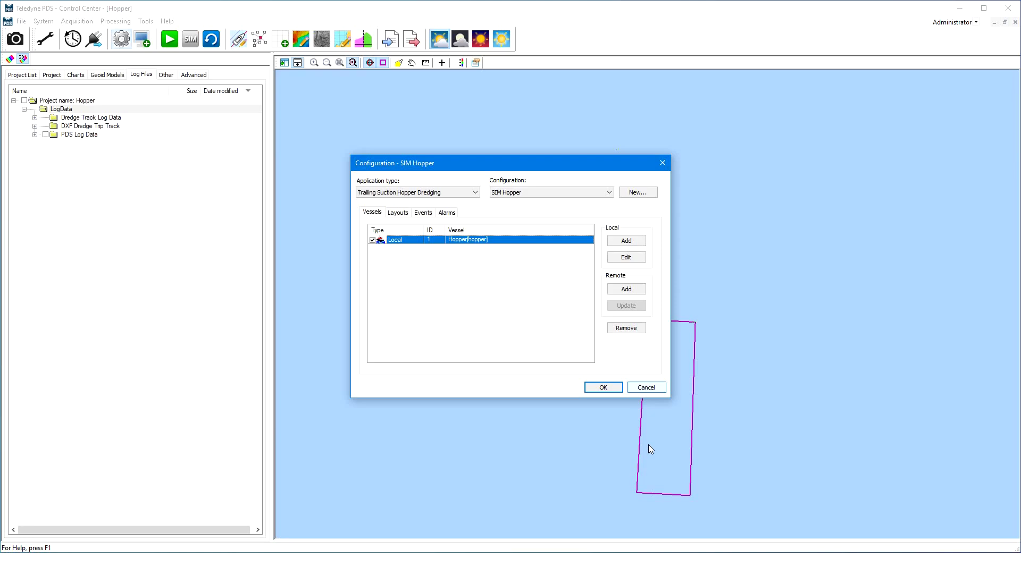
click(645, 388)
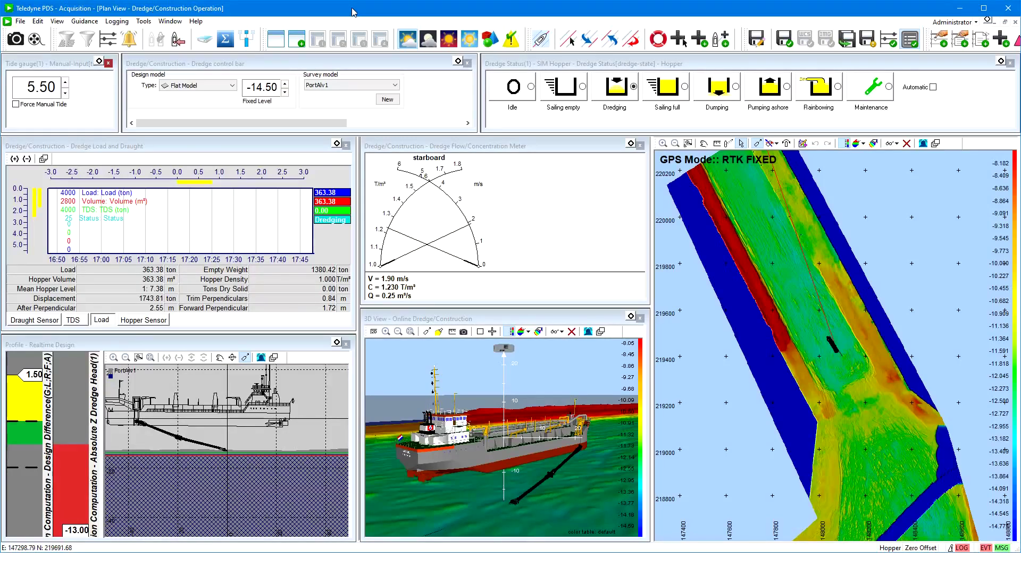
Browse the Add Display > Dredge/Construction options from the title-bar menu without adding any.
right_click(352, 11)
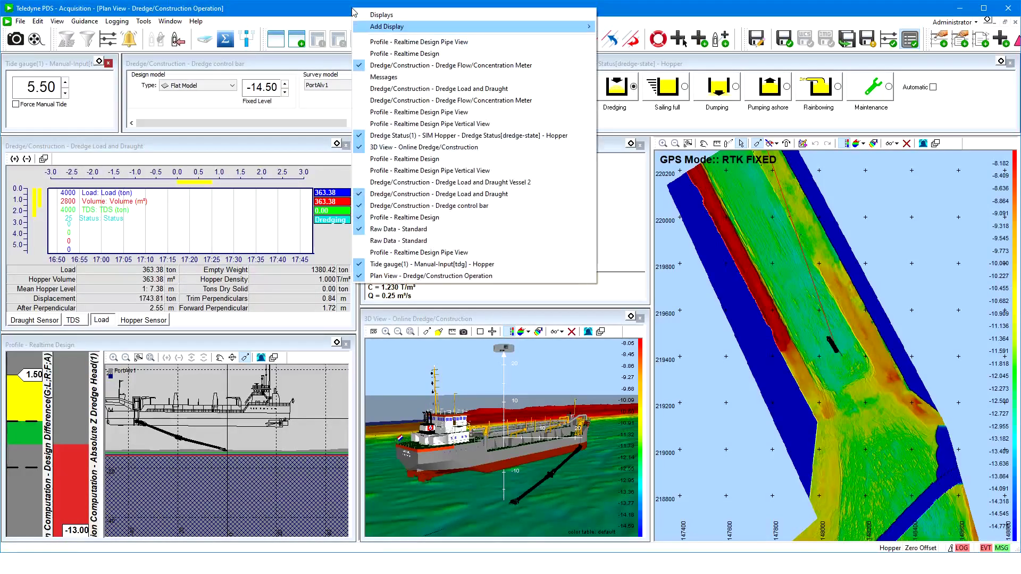
click(381, 29)
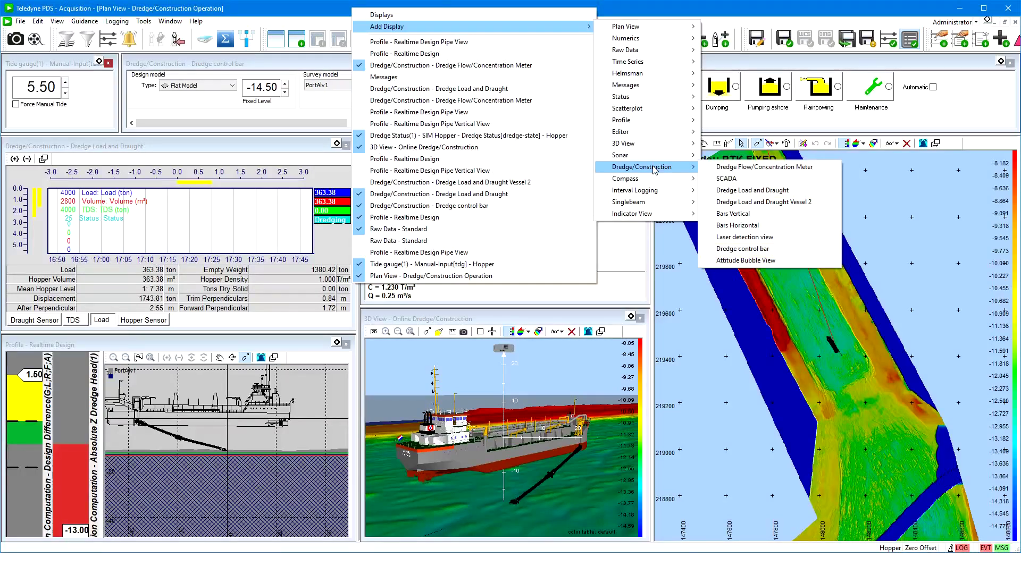
click(268, 11)
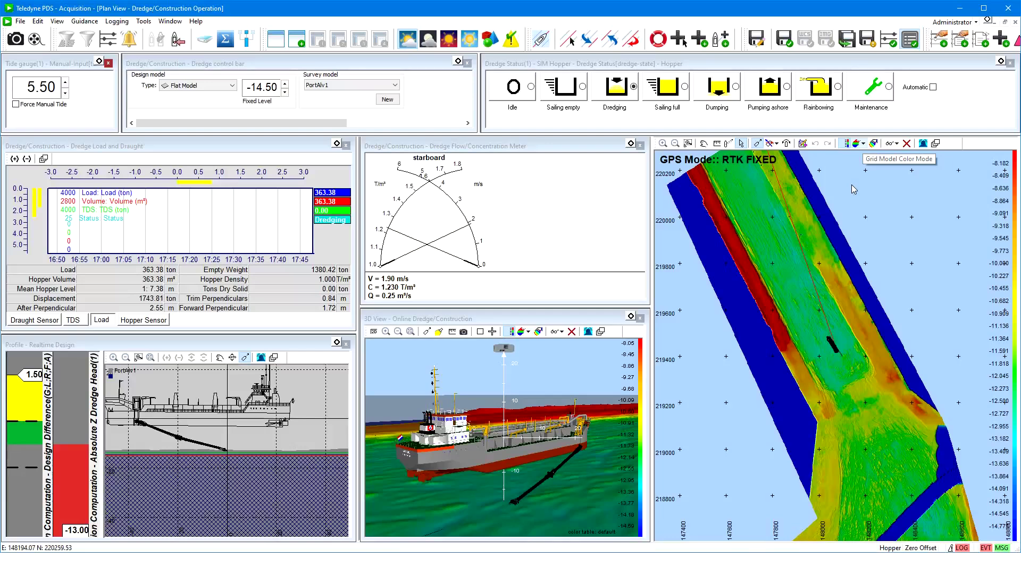
click(863, 145)
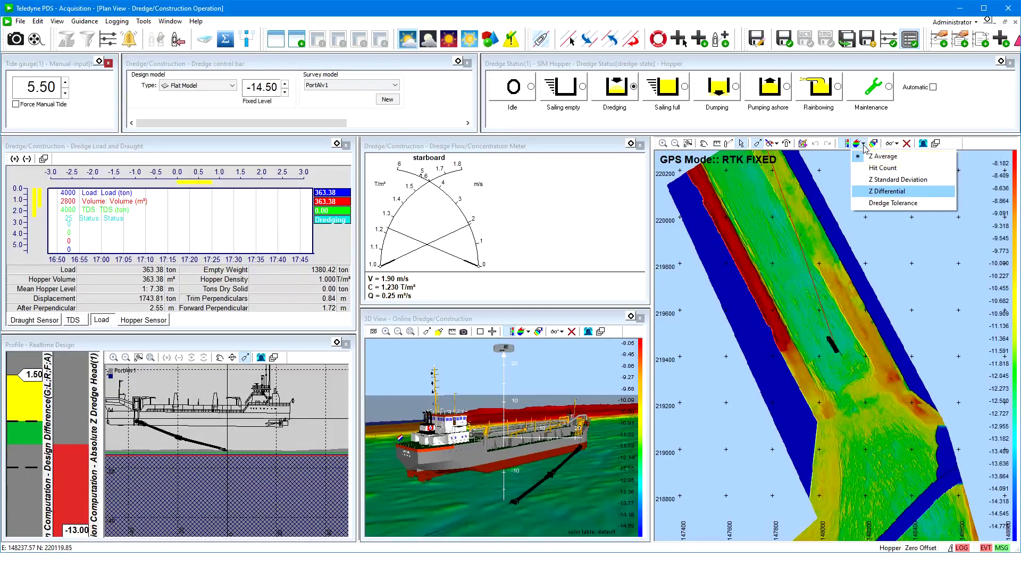
click(876, 193)
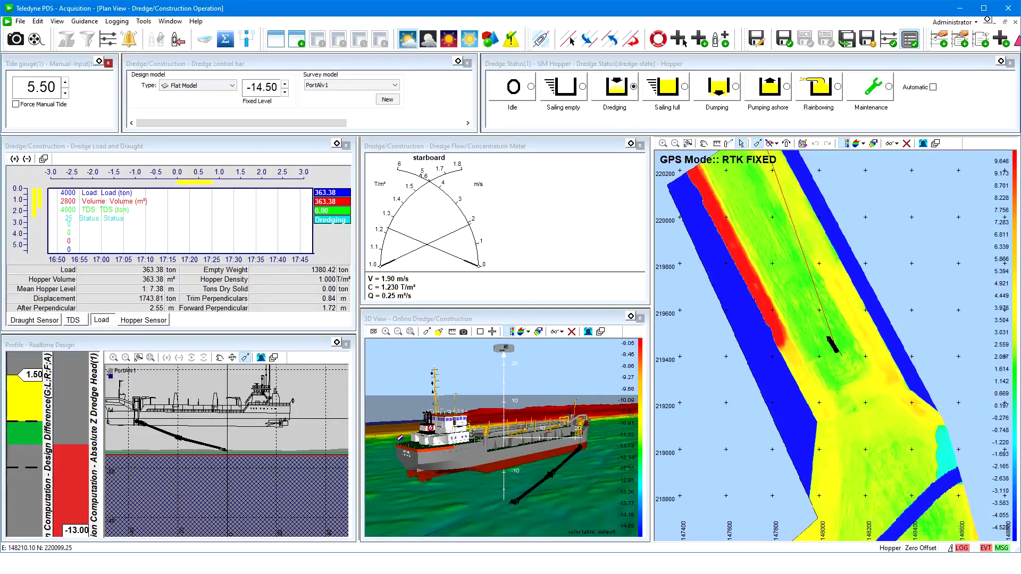
click(863, 146)
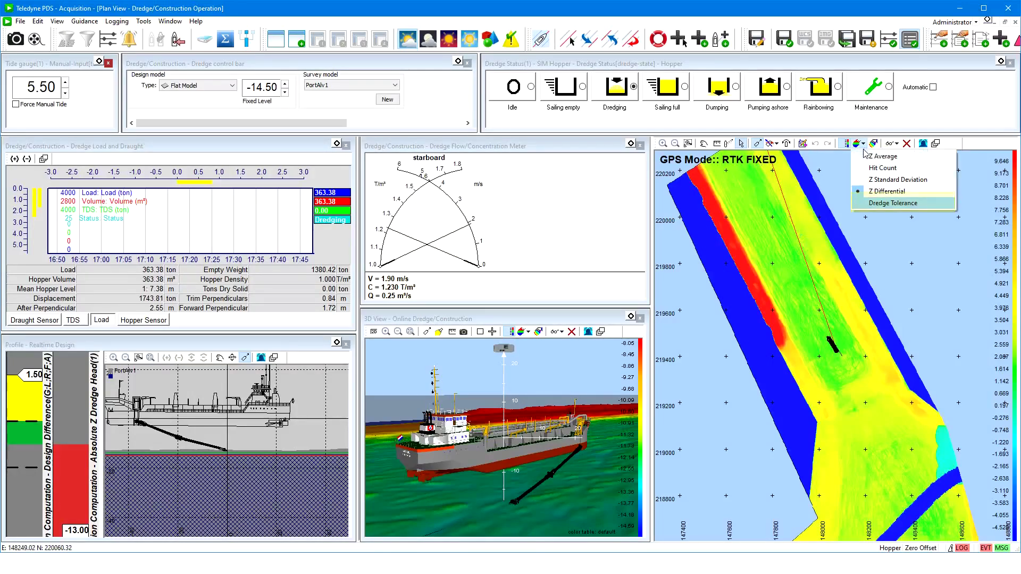
click(878, 205)
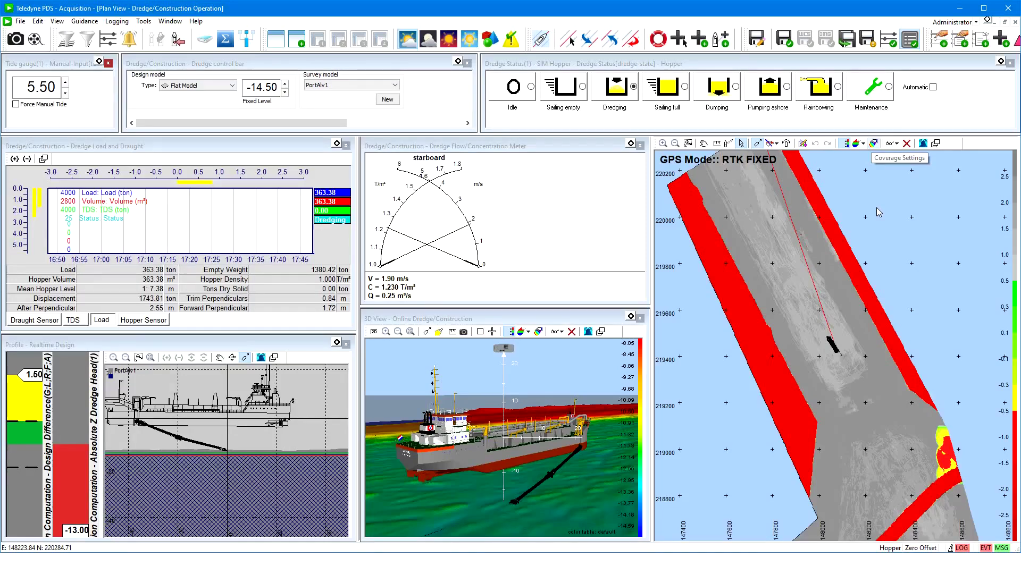
click(873, 144)
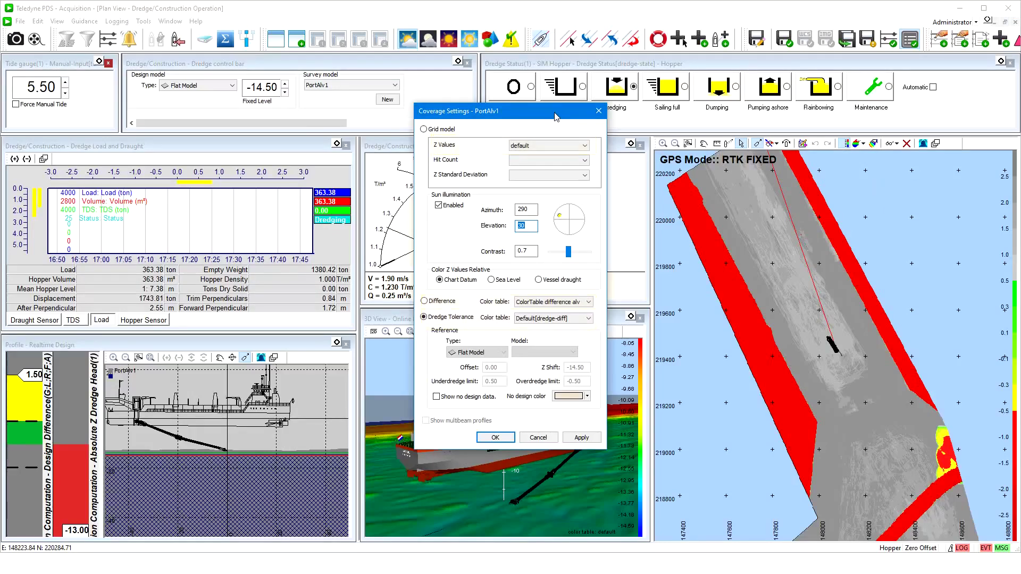
click(550, 438)
click(863, 146)
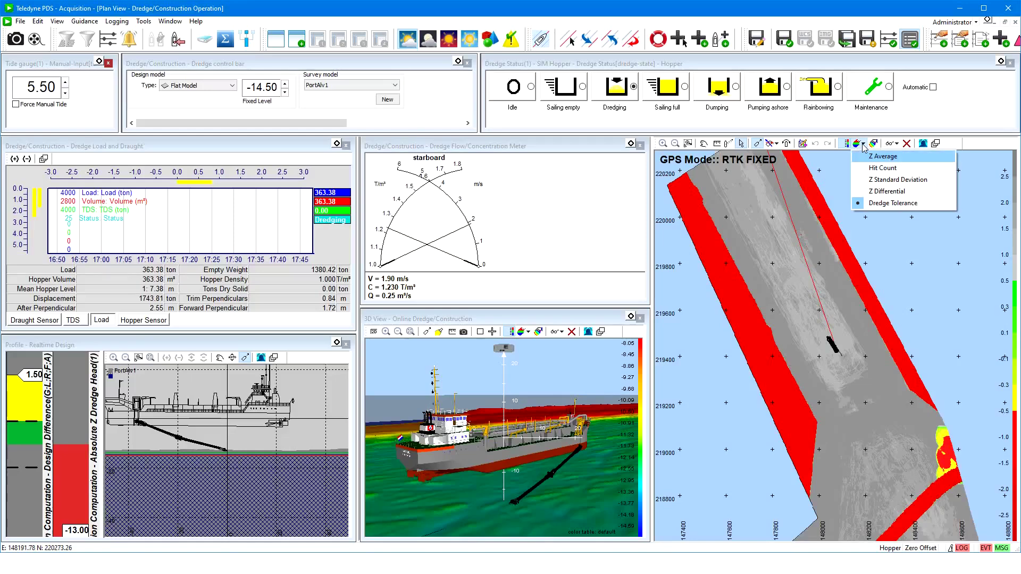
click(867, 155)
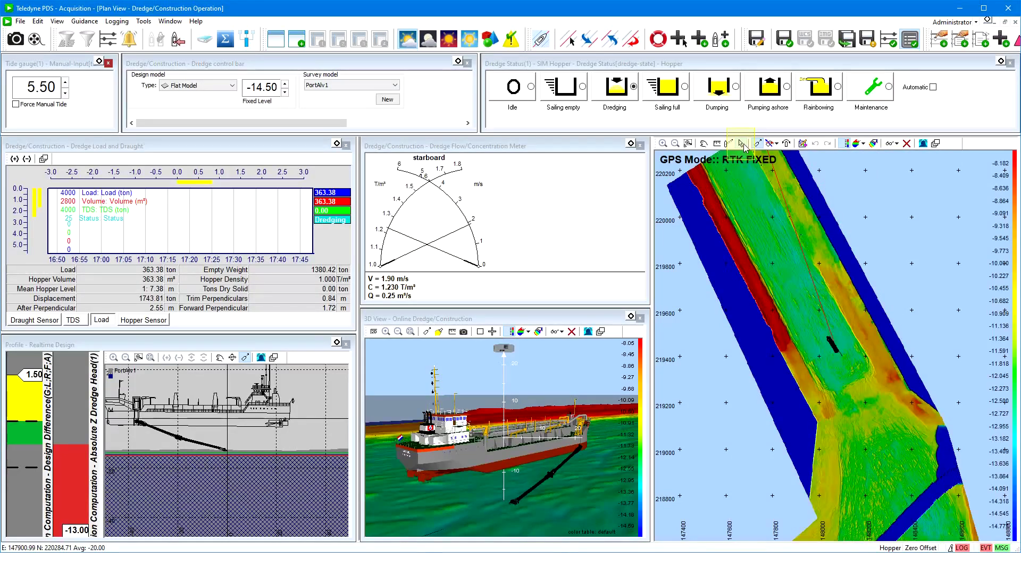
click(742, 143)
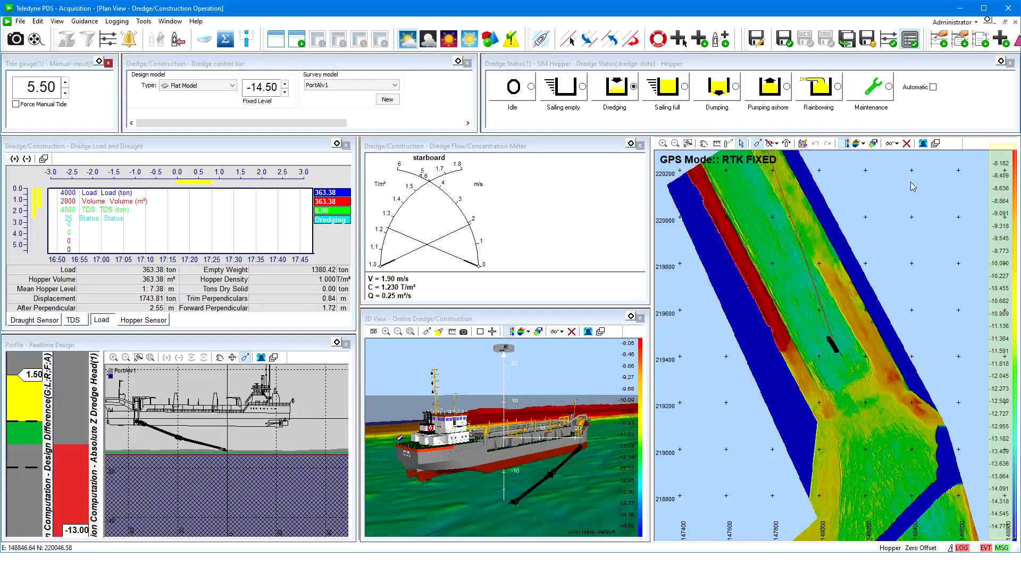
double_click(1001, 207)
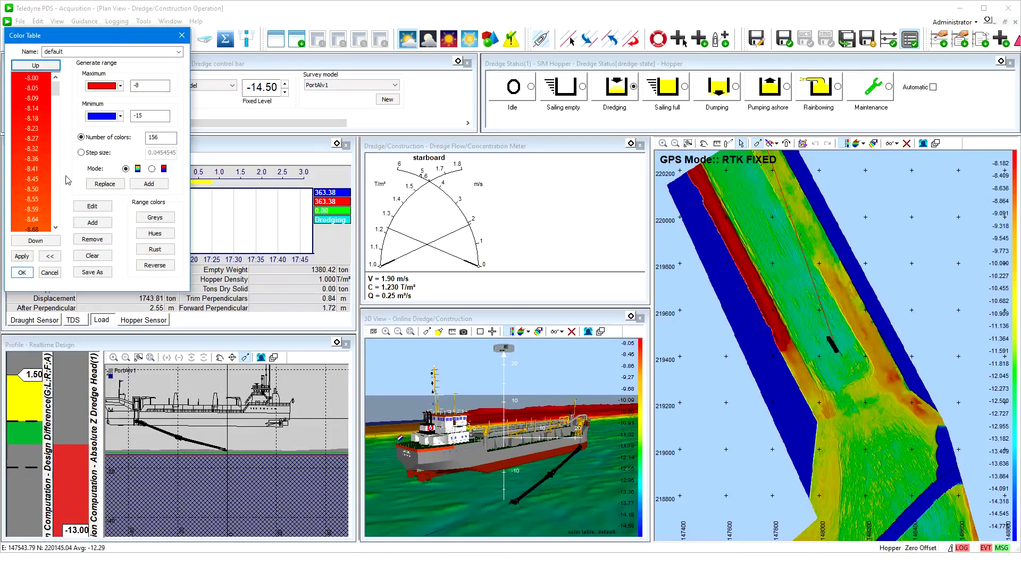
click(23, 273)
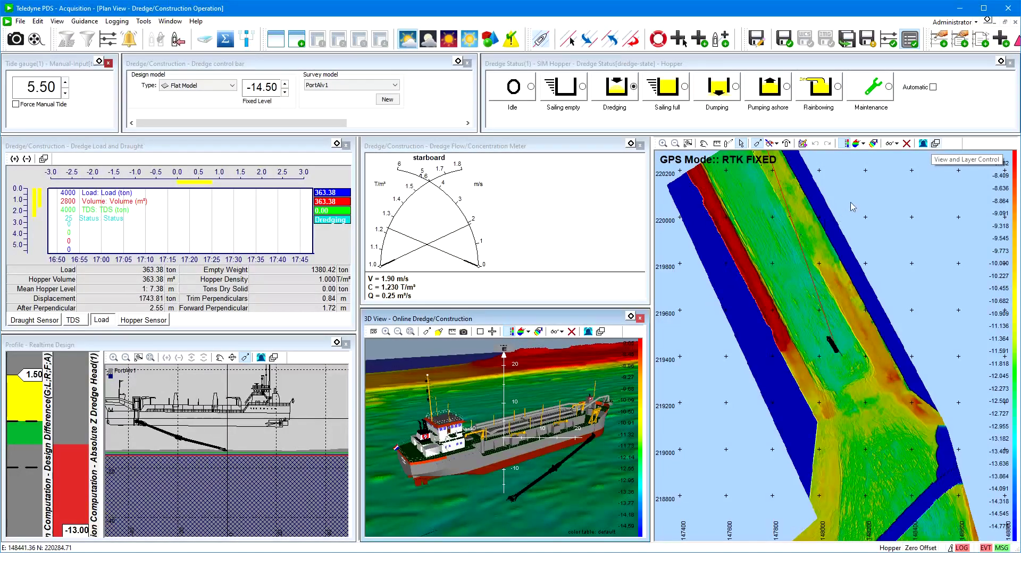
Open the plan view's layer control and cancel adding a new layer.
click(936, 144)
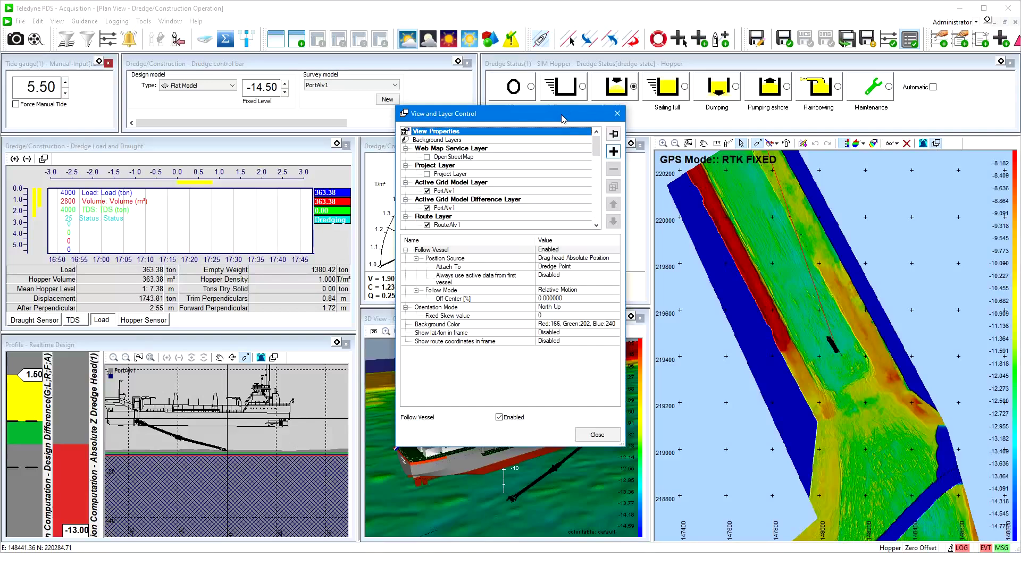
click(614, 152)
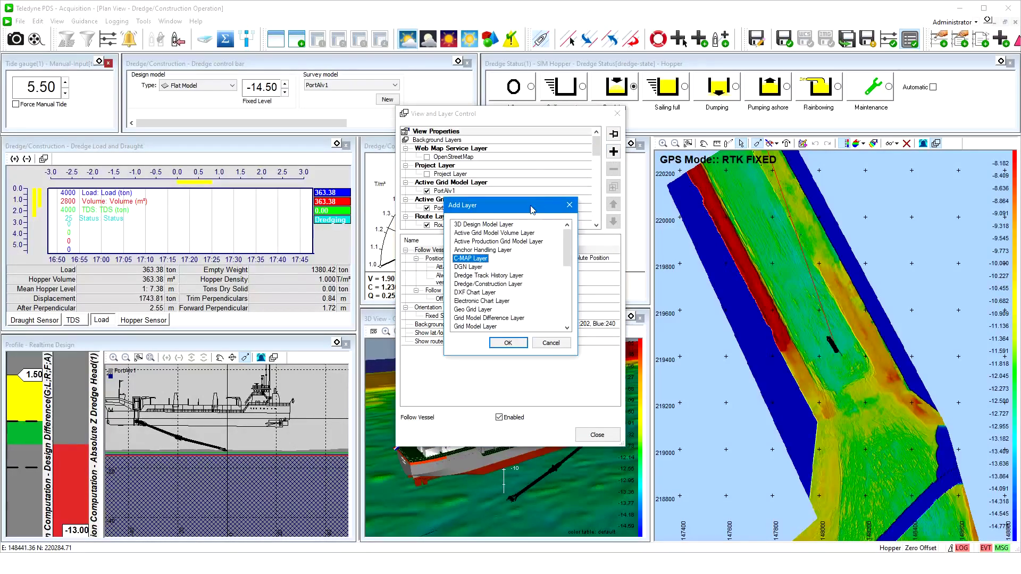
scroll(569, 248, down, 6)
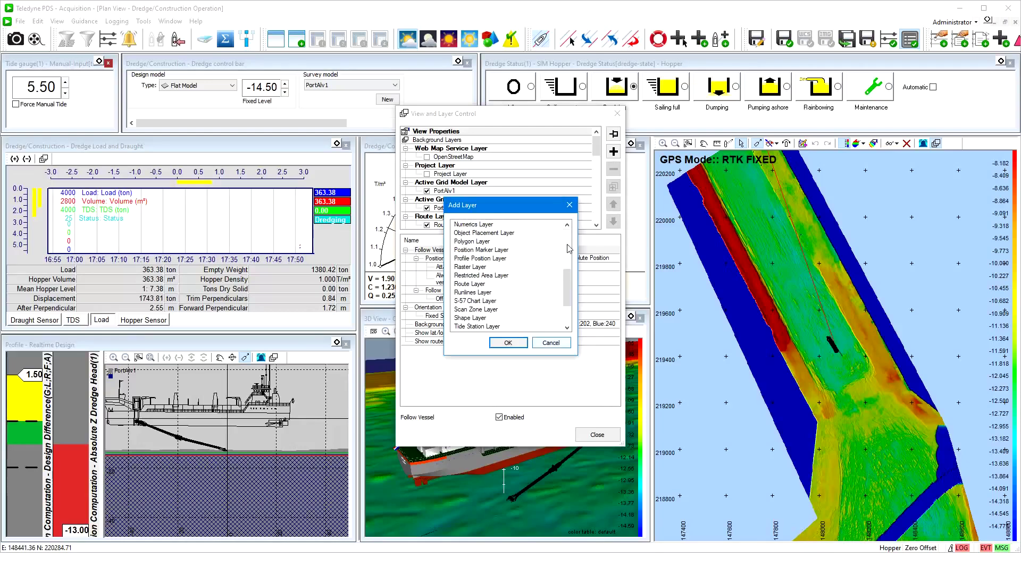
click(553, 343)
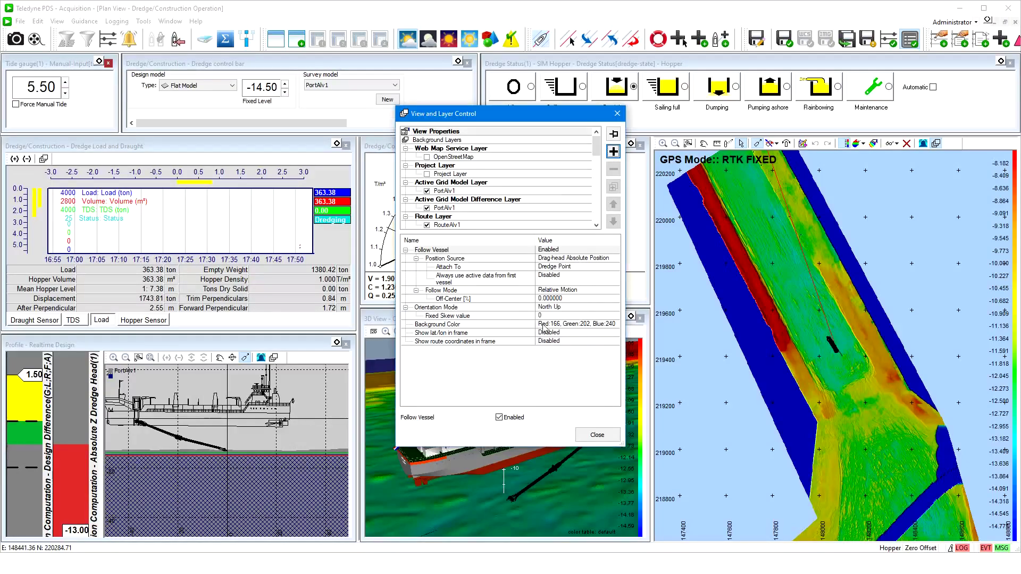
Show the OpenStreetMap background, zoom the plan view out, then hide OpenStreetMap again.
click(426, 157)
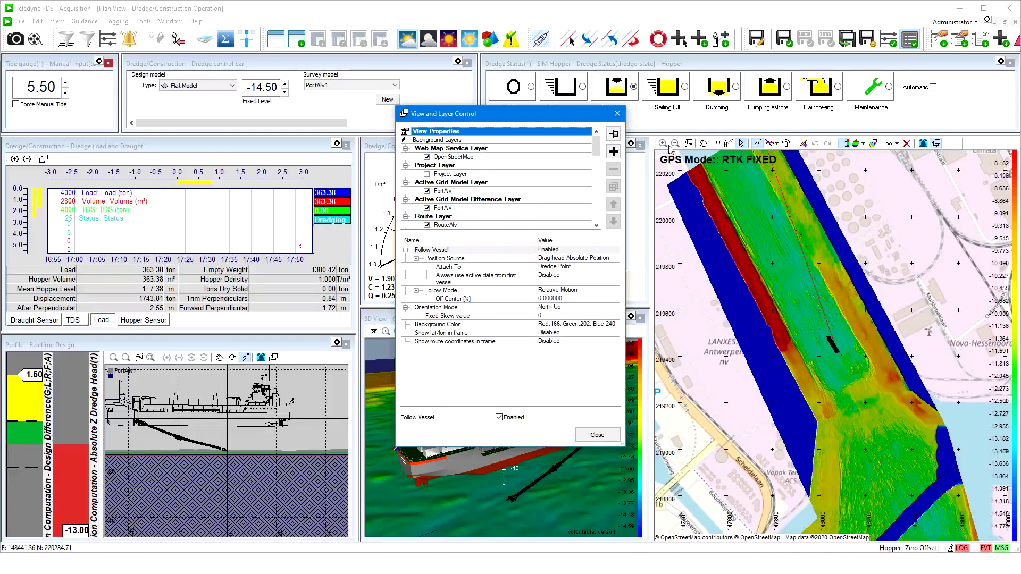
click(617, 113)
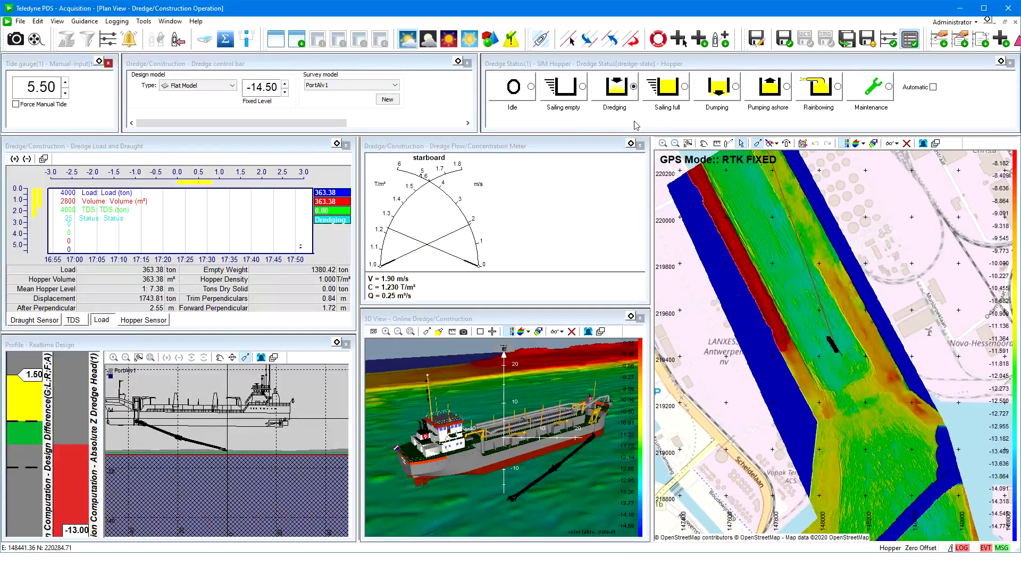
click(675, 144)
click(928, 145)
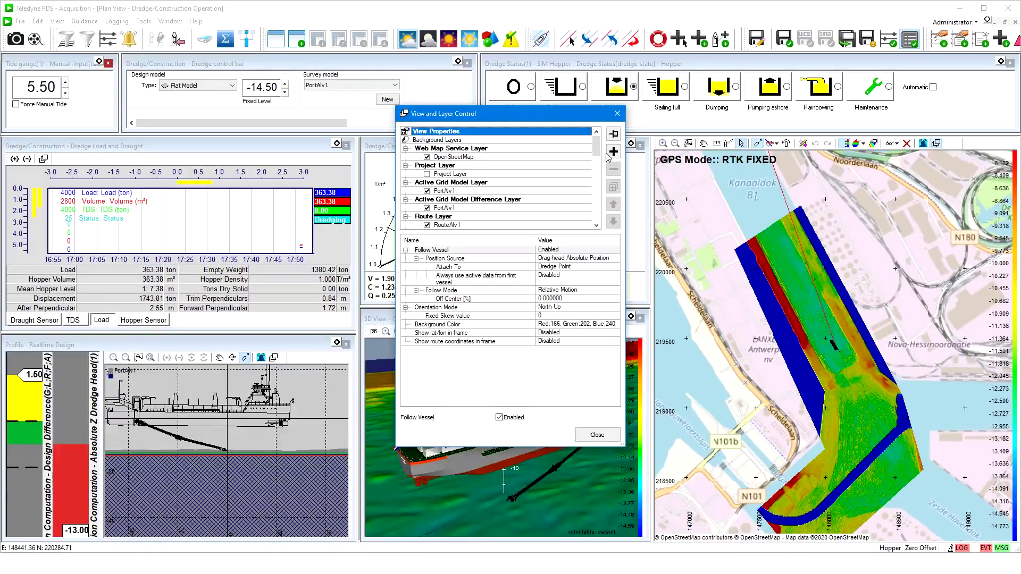
click(427, 157)
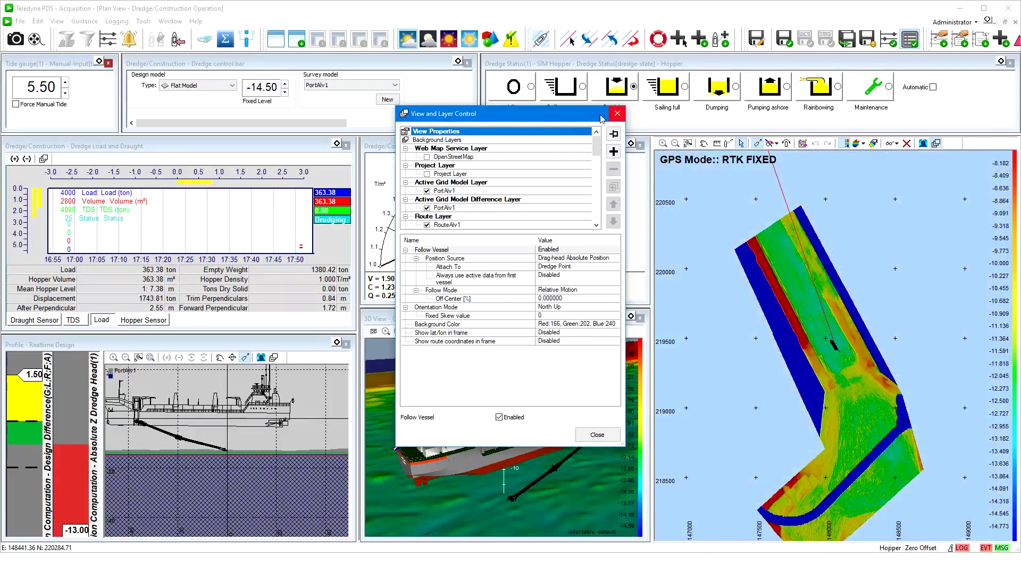
click(617, 114)
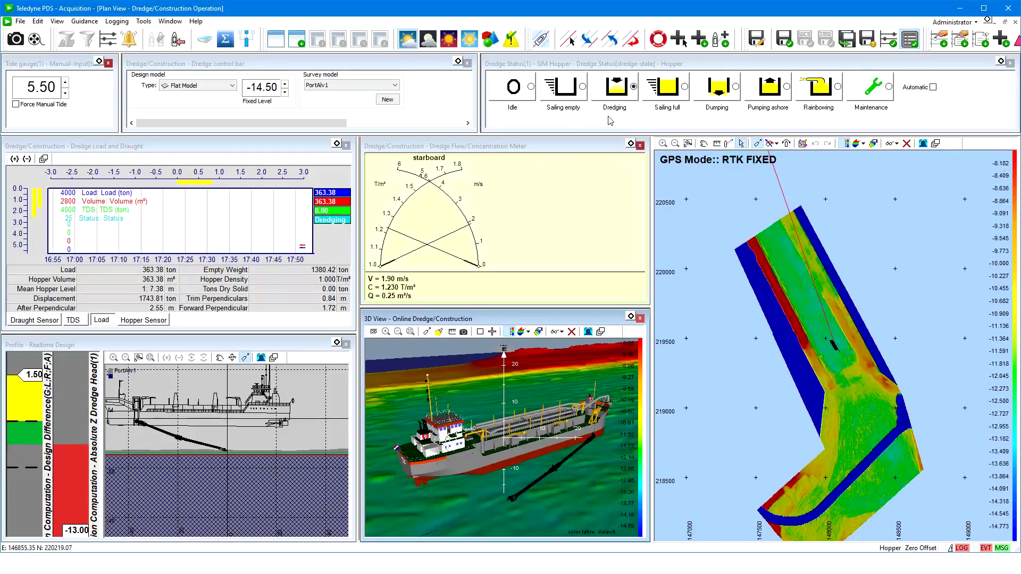
Window-zoom the realtime profile onto the Hopper's drag head, showing it at -12.94 m.
click(508, 142)
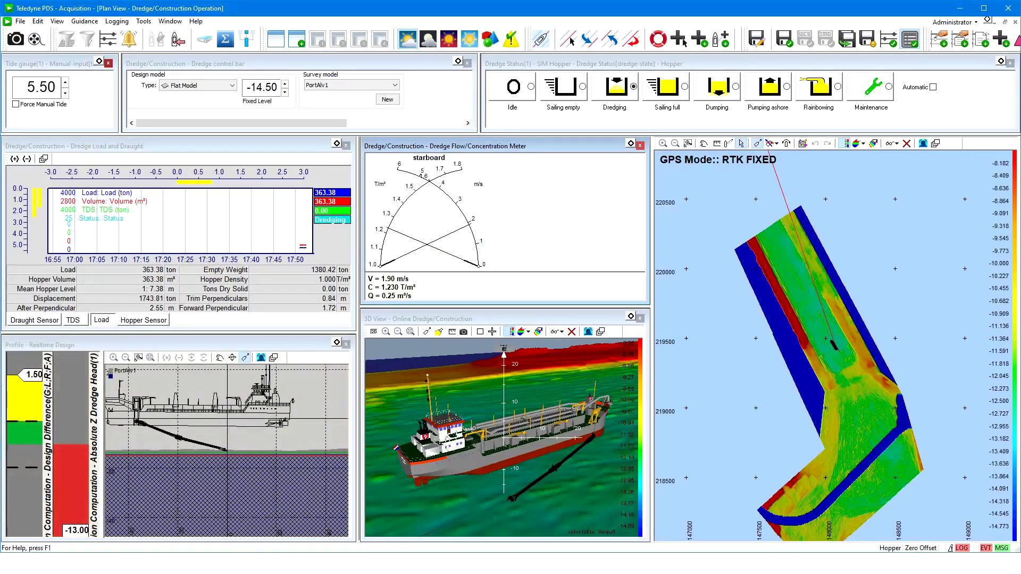
click(270, 346)
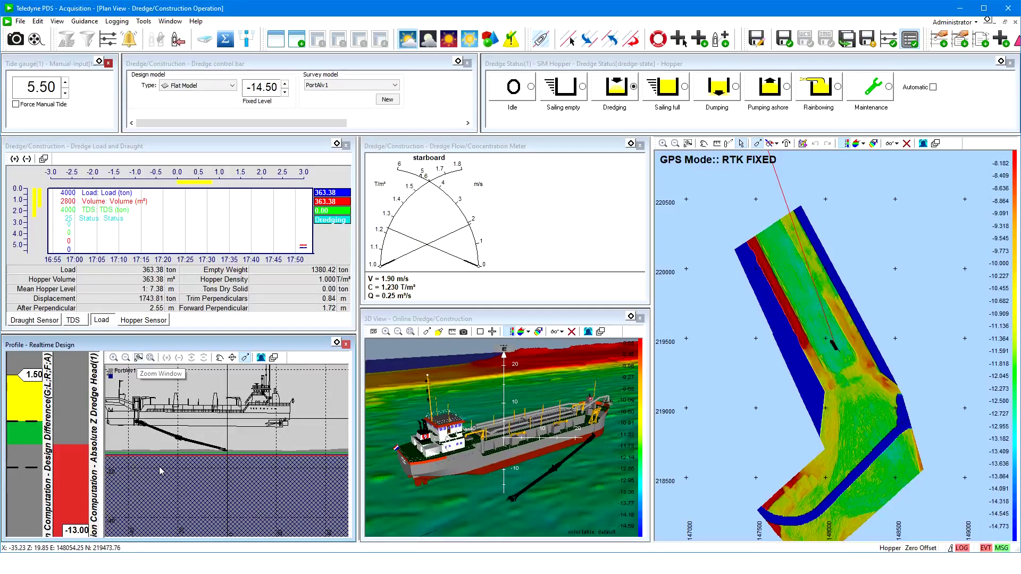
click(140, 360)
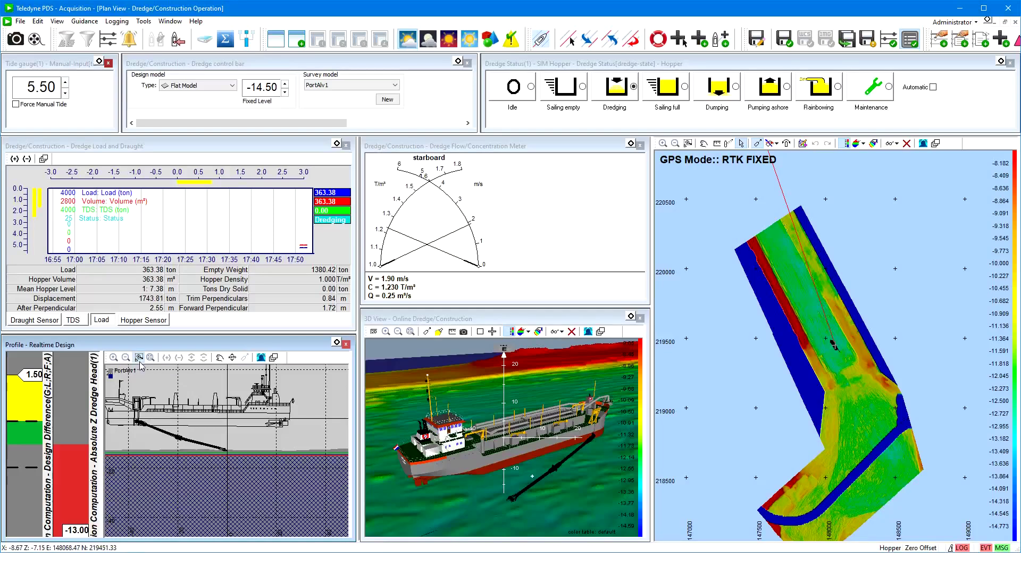
drag(174, 400, 209, 440)
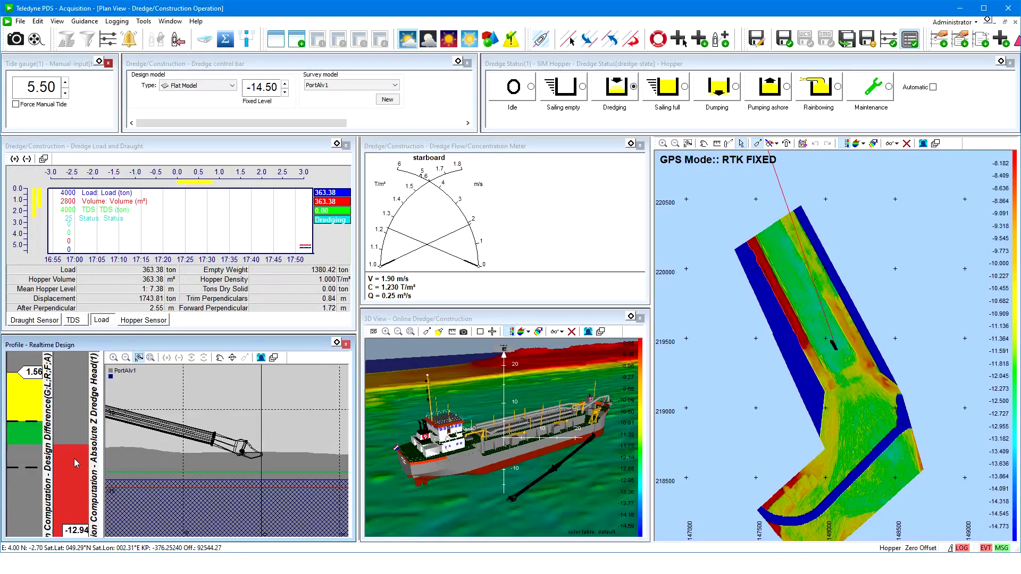
right_click(74, 459)
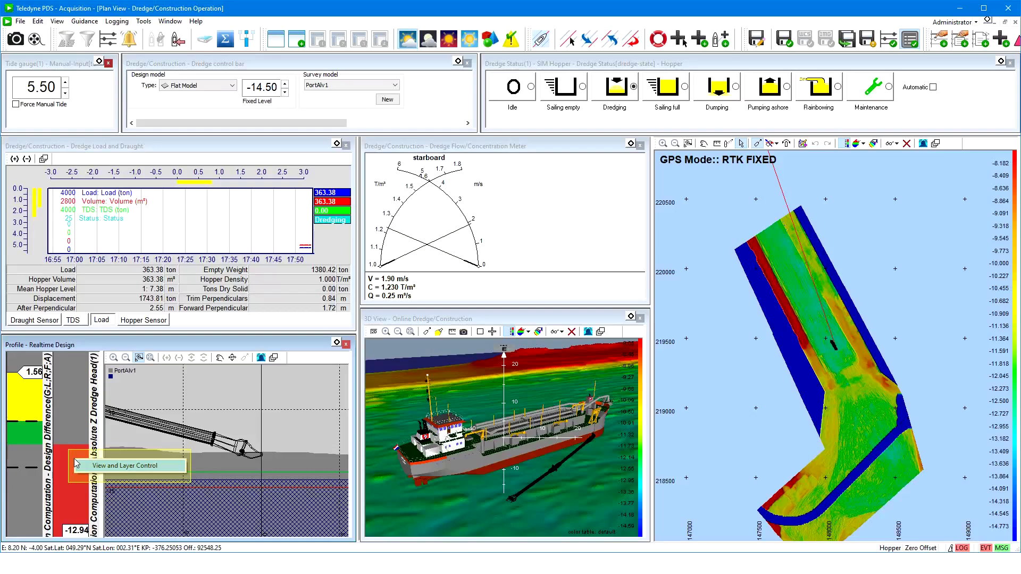
click(106, 467)
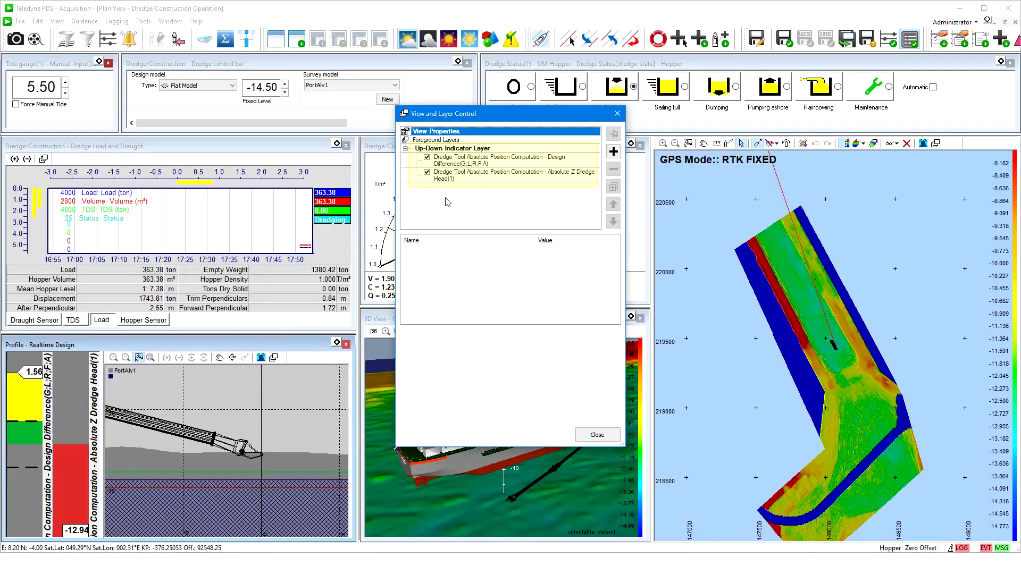
click(496, 163)
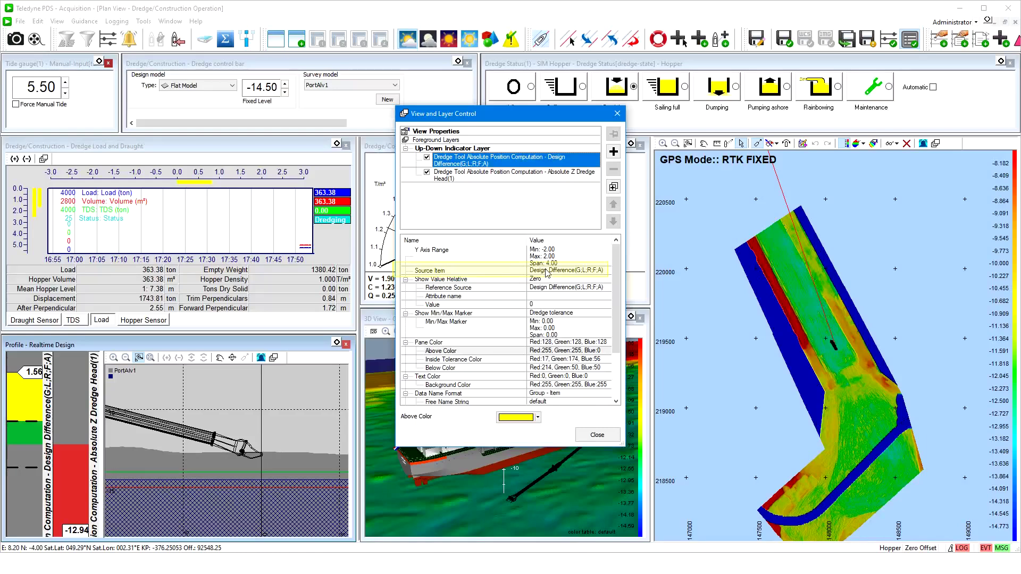
click(546, 272)
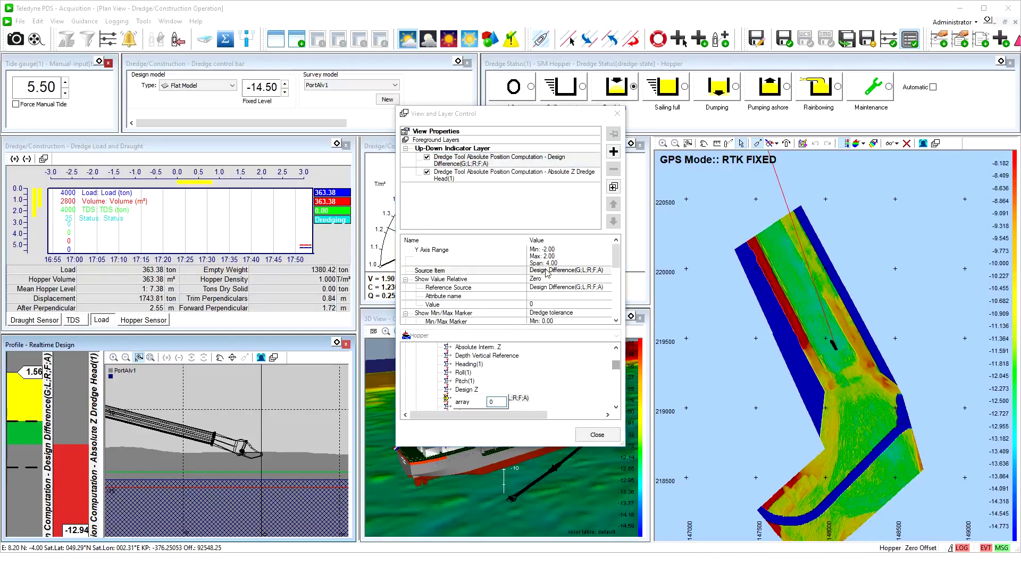
drag(615, 365, 619, 369)
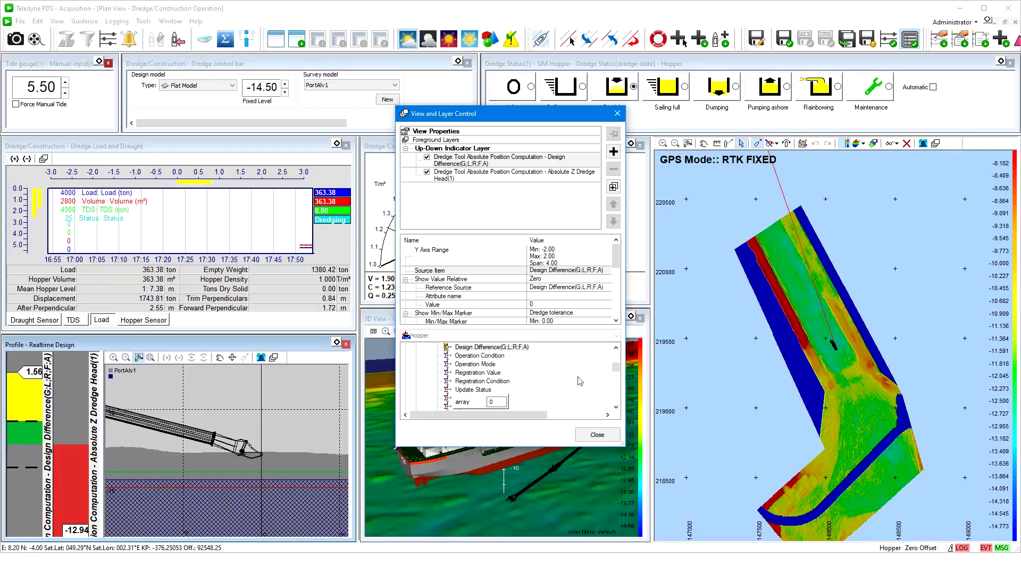
click(485, 177)
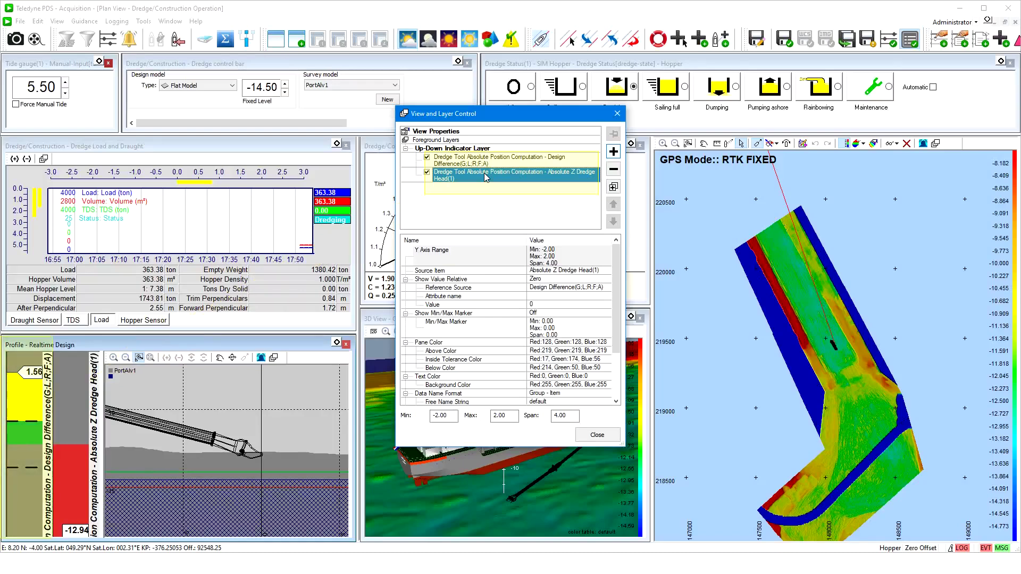
click(520, 172)
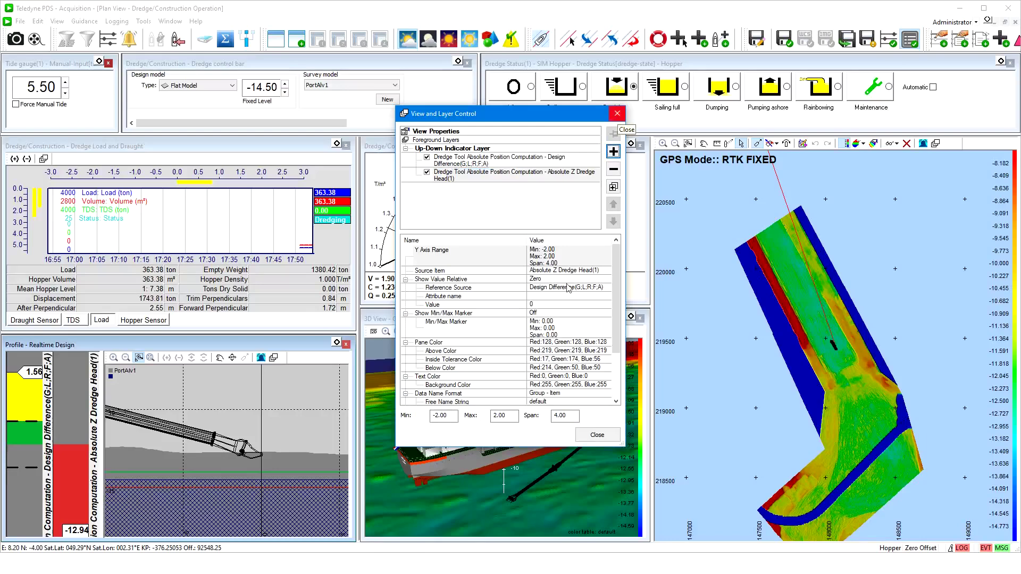
click(617, 114)
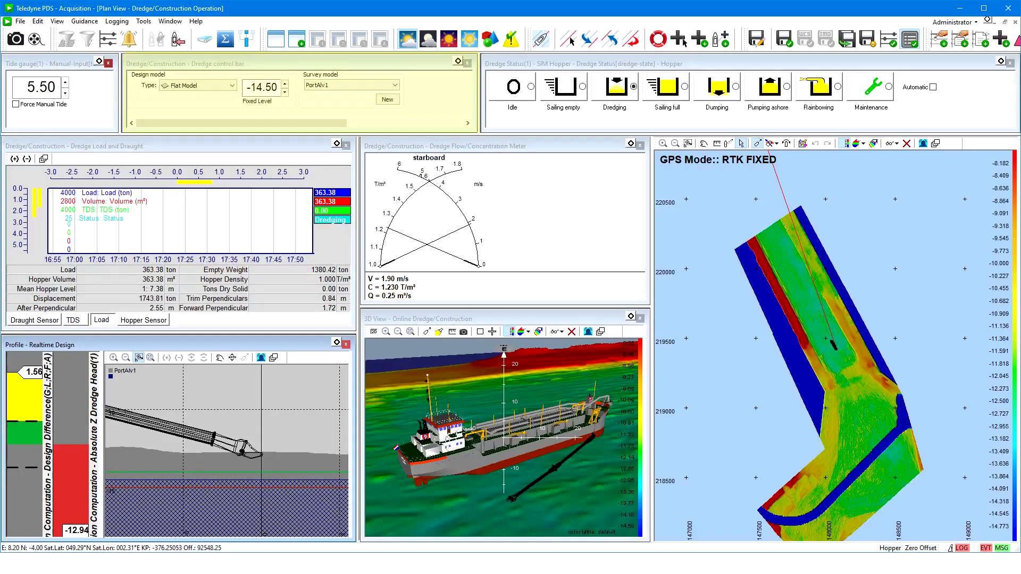
click(354, 67)
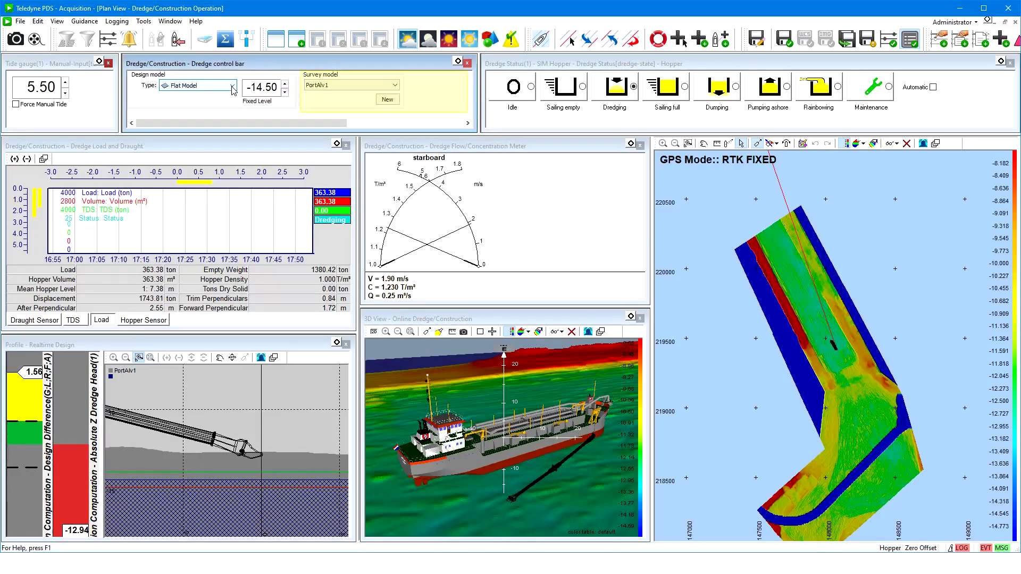
Keep Flat Model as the design type and PortAlv1 as the survey model.
click(233, 89)
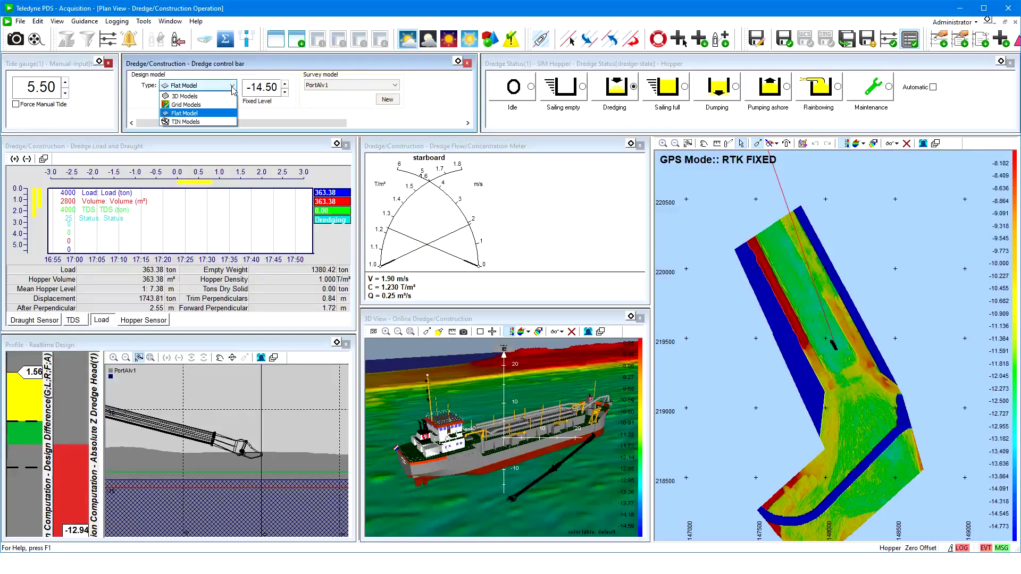
click(275, 87)
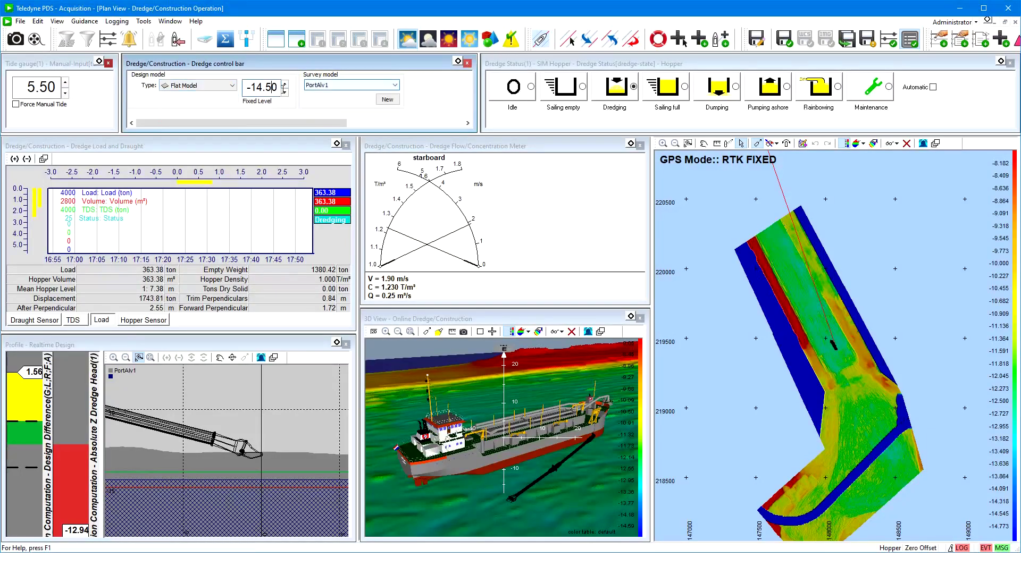
click(364, 88)
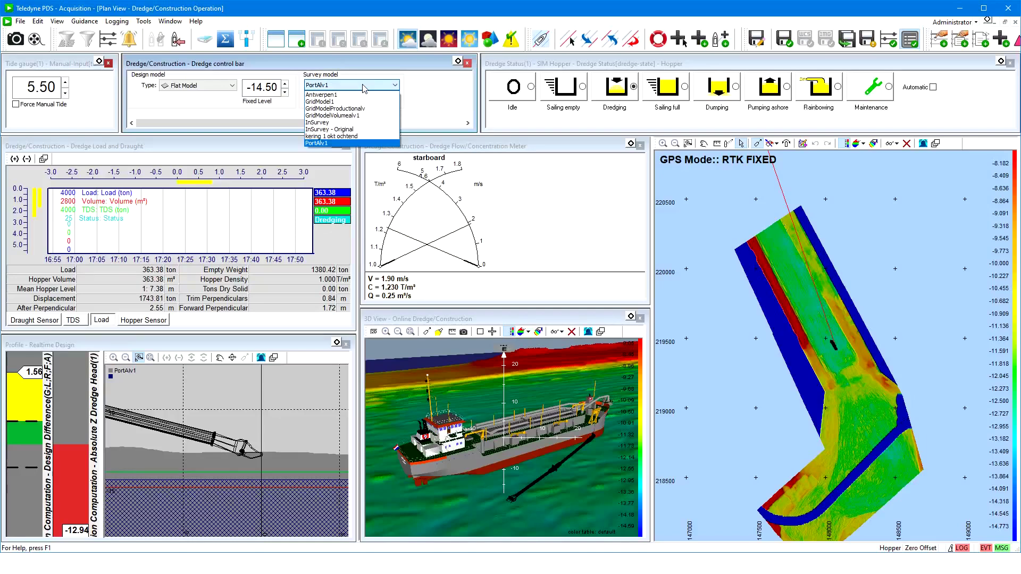
click(932, 87)
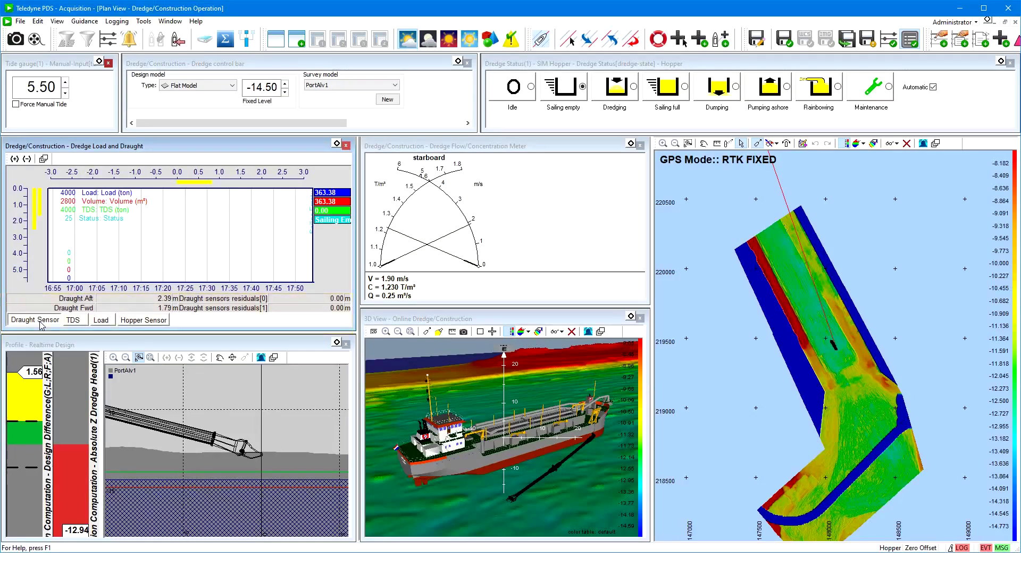
Show the TDS readings, then the hopper sensor readings, in the Load and Draught panel.
click(73, 320)
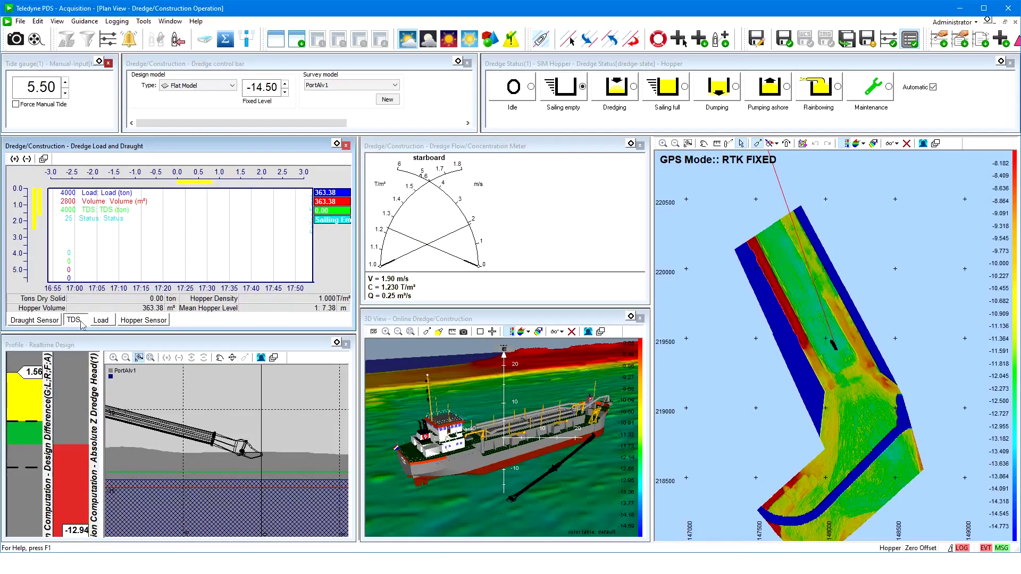
click(138, 323)
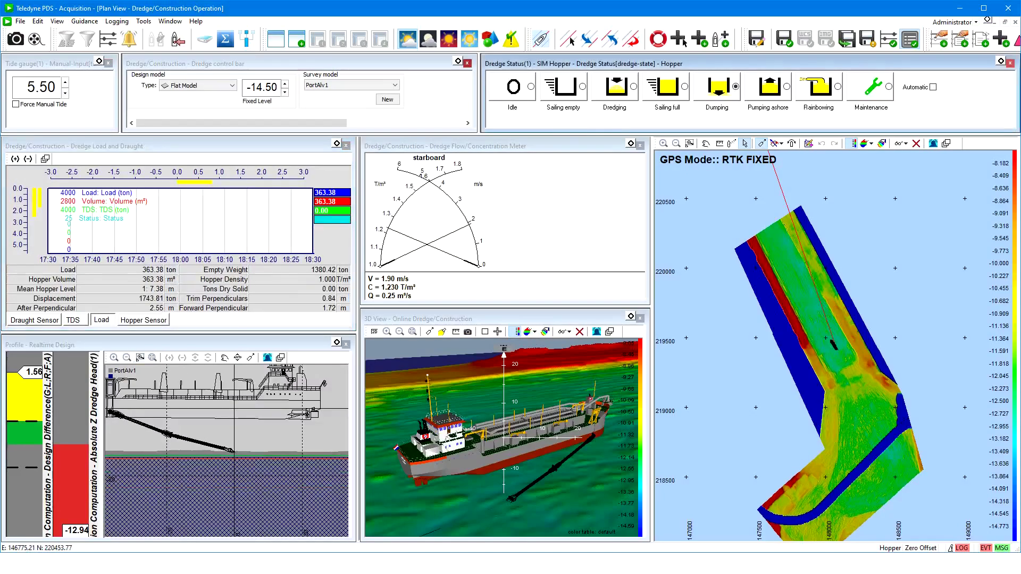
Show the guidance work areas in the hopper guidance settings and accept them.
click(85, 21)
click(100, 36)
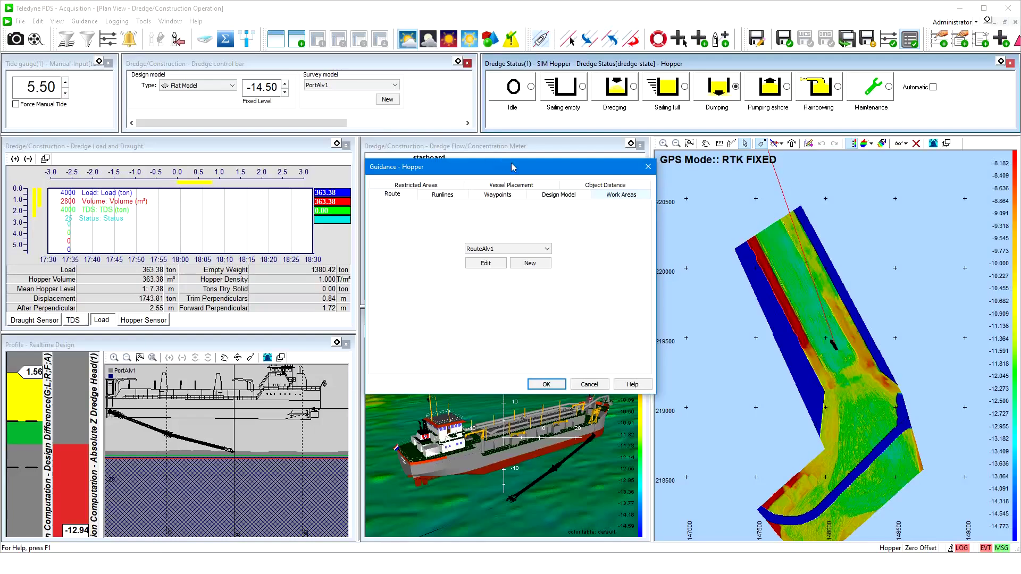
click(620, 196)
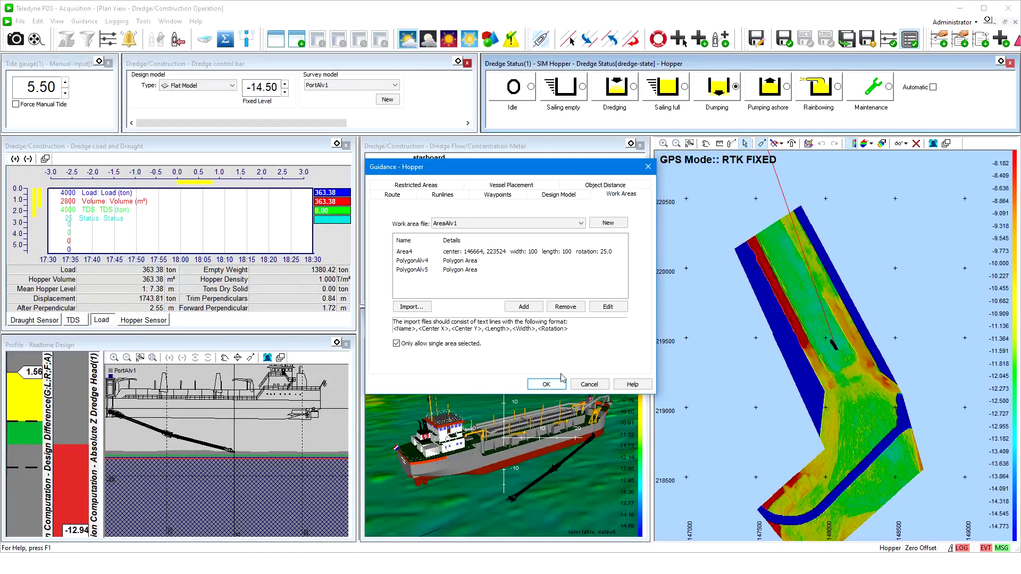
click(546, 384)
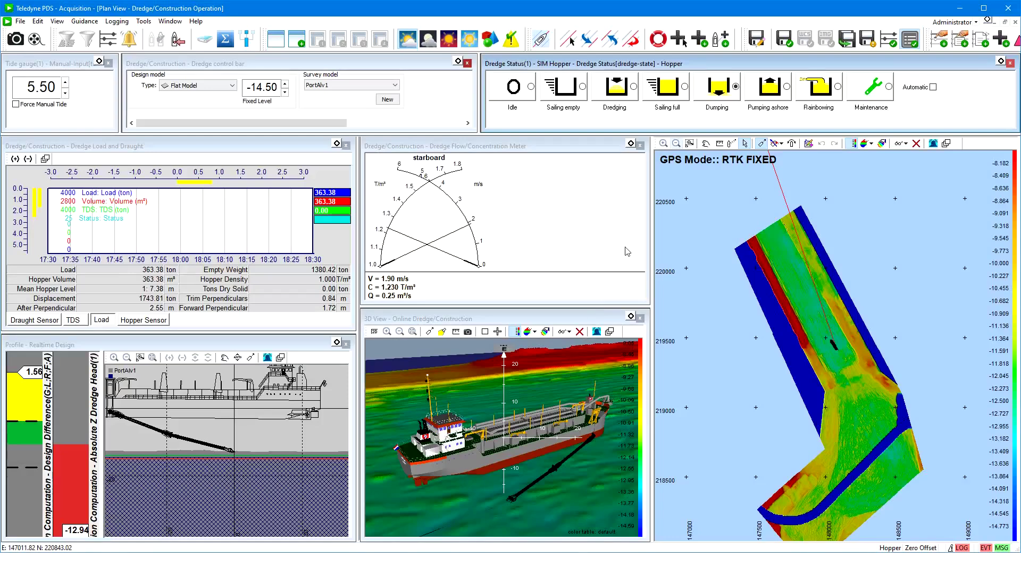
Zoom the plan view in on the L-shaped dredged area.
click(677, 147)
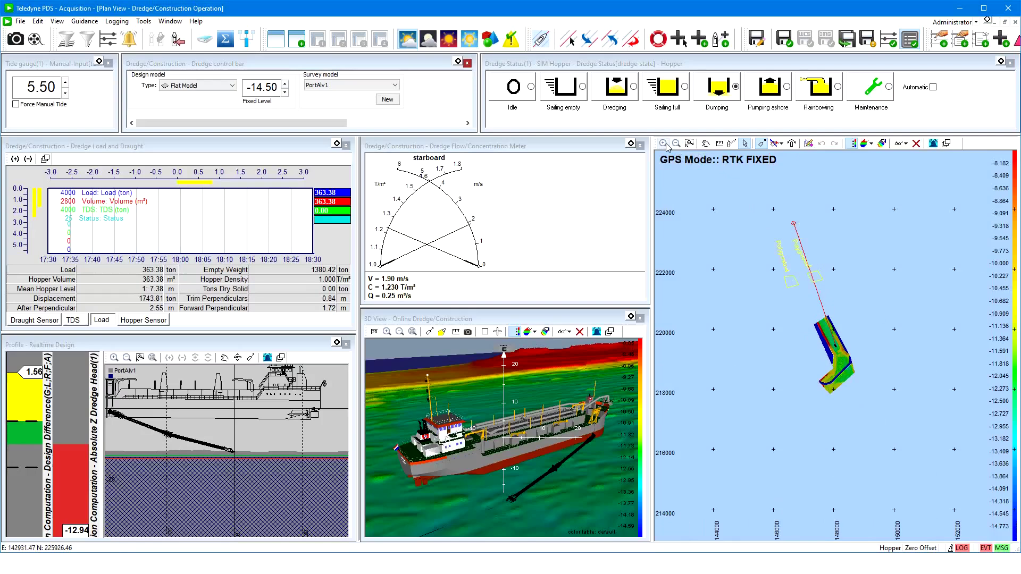
click(664, 144)
click(664, 145)
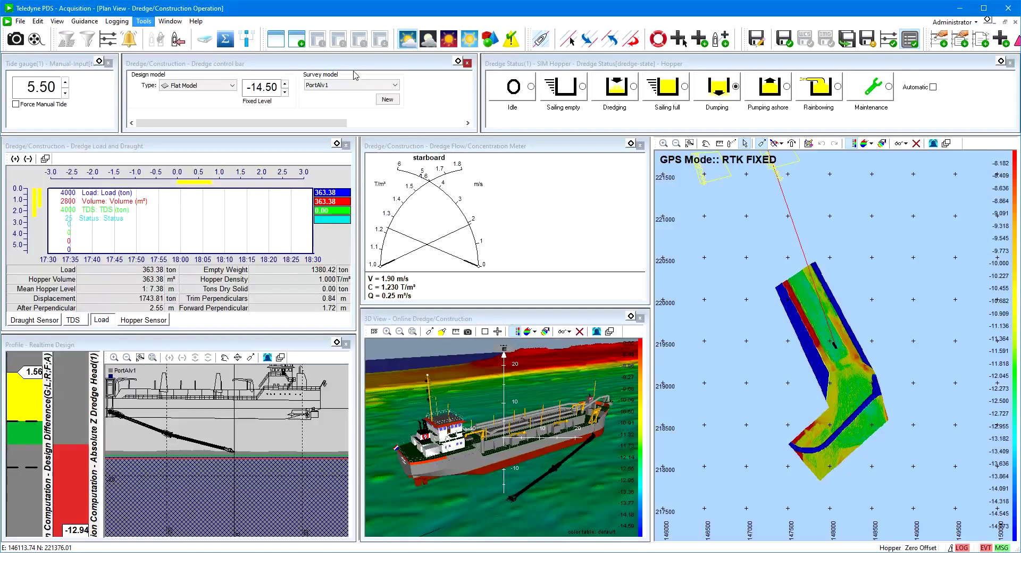
In Tools Calibration, calibrate both lower pipes with 'Pipe on water line', giving -21.24 and -14.22.
click(144, 23)
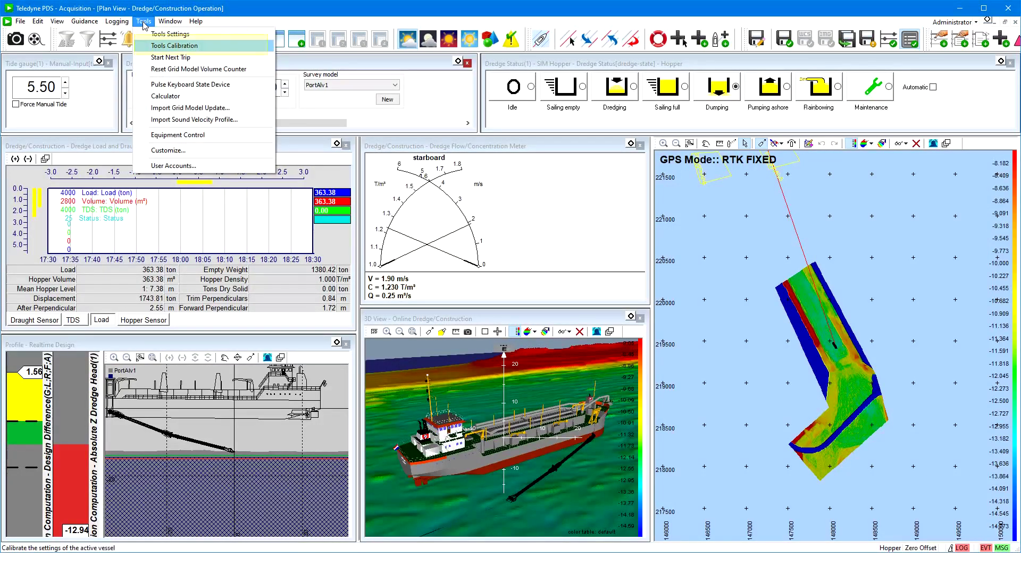
click(213, 46)
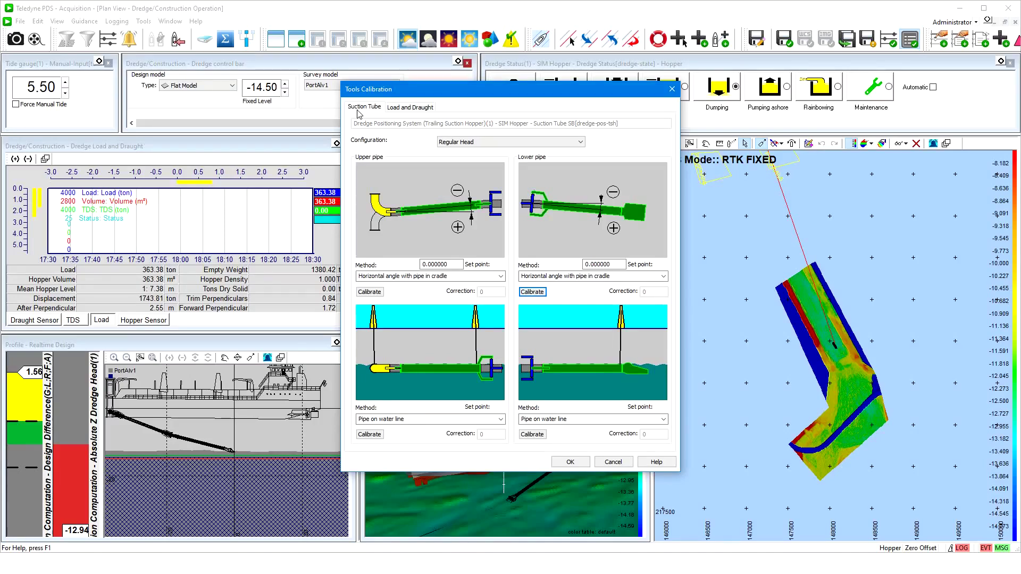
click(457, 278)
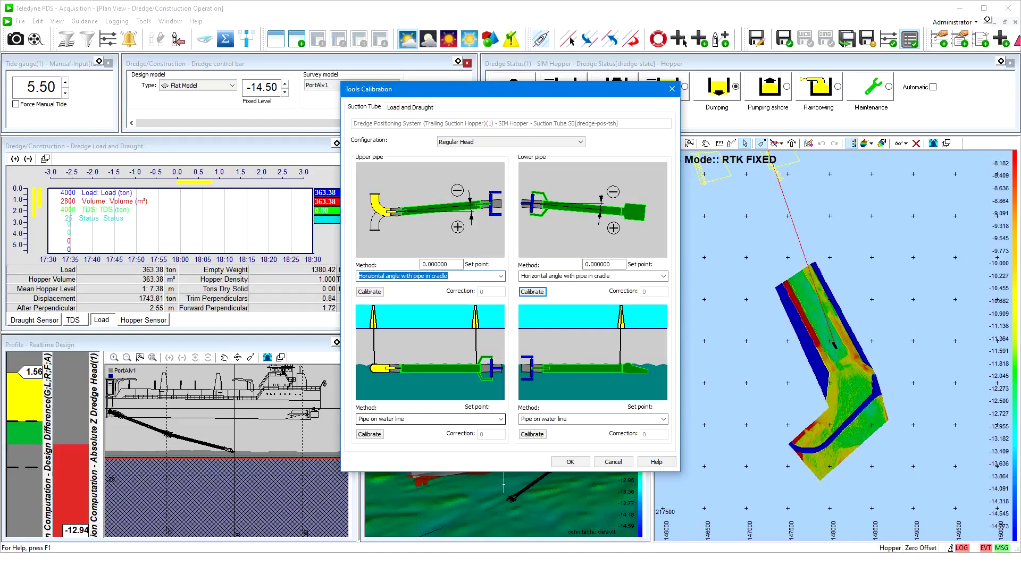
click(454, 420)
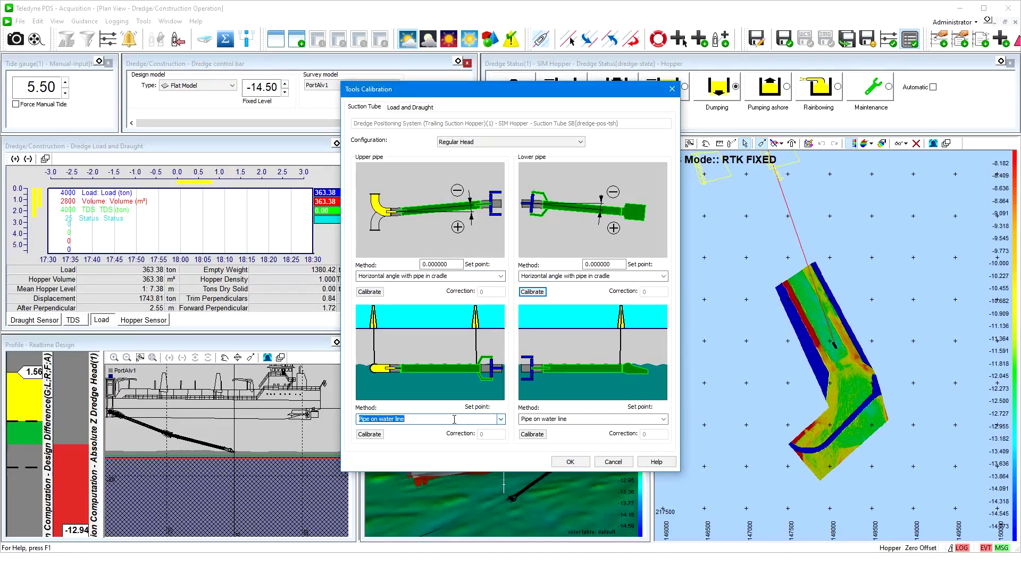
click(500, 419)
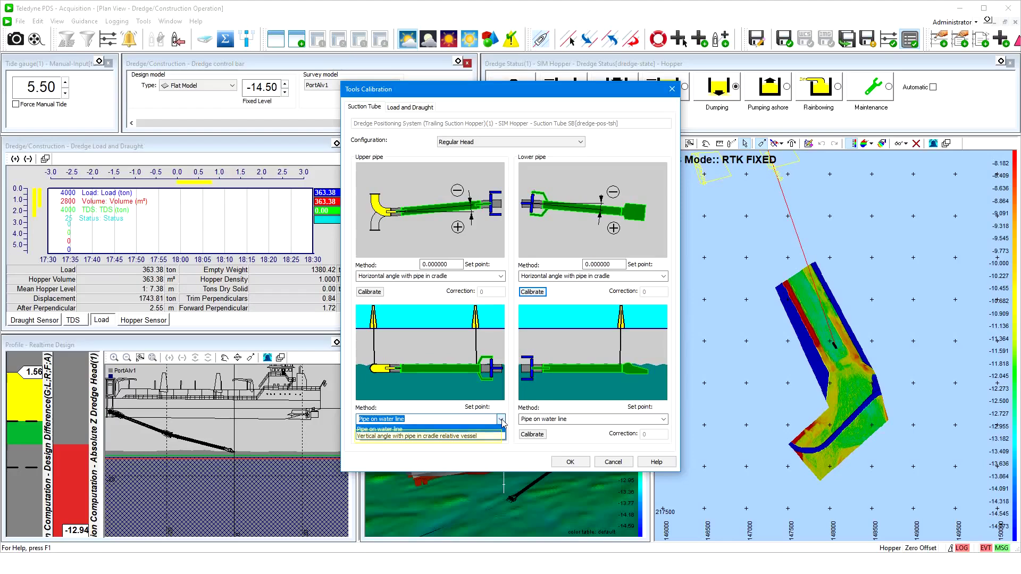
click(532, 435)
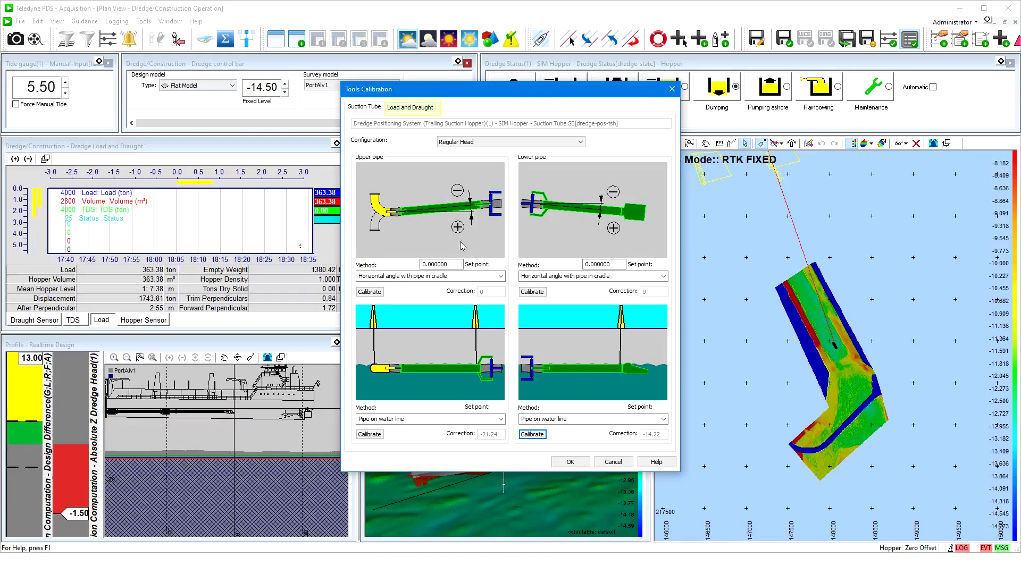
click(415, 108)
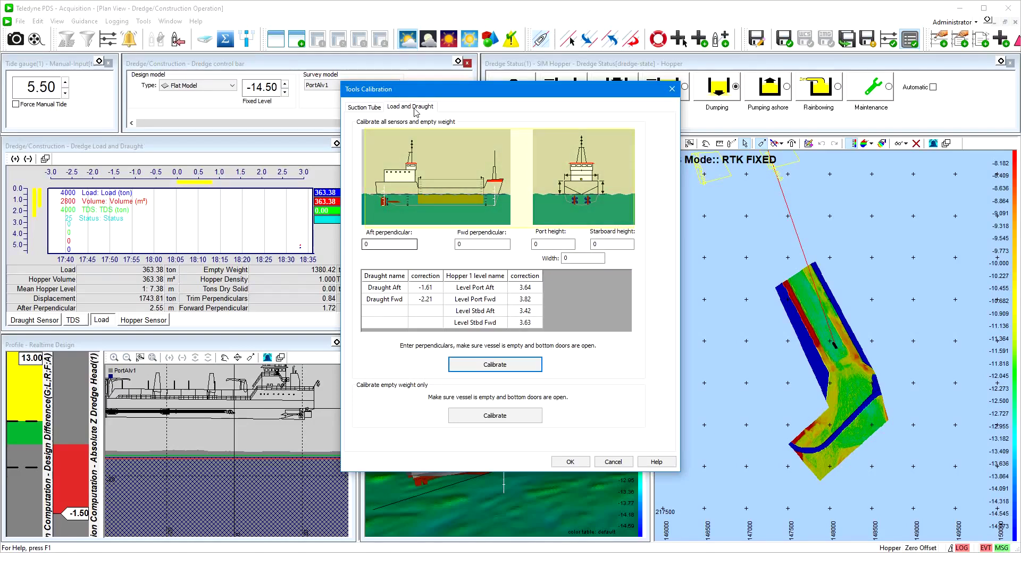
Enter aft 5.6 and forward 6.1 perpendiculars, port 3.2 and starboard 3.9 heights.
double_click(372, 246)
text(5.6)
click(483, 244)
text(6.1)
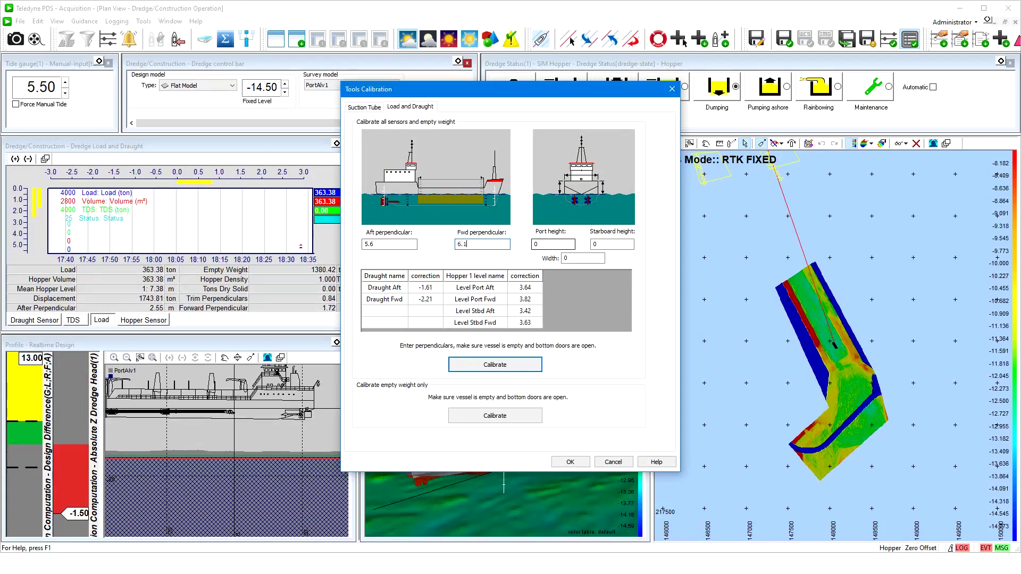
click(553, 244)
text(3.2)
click(605, 245)
text(3.9)
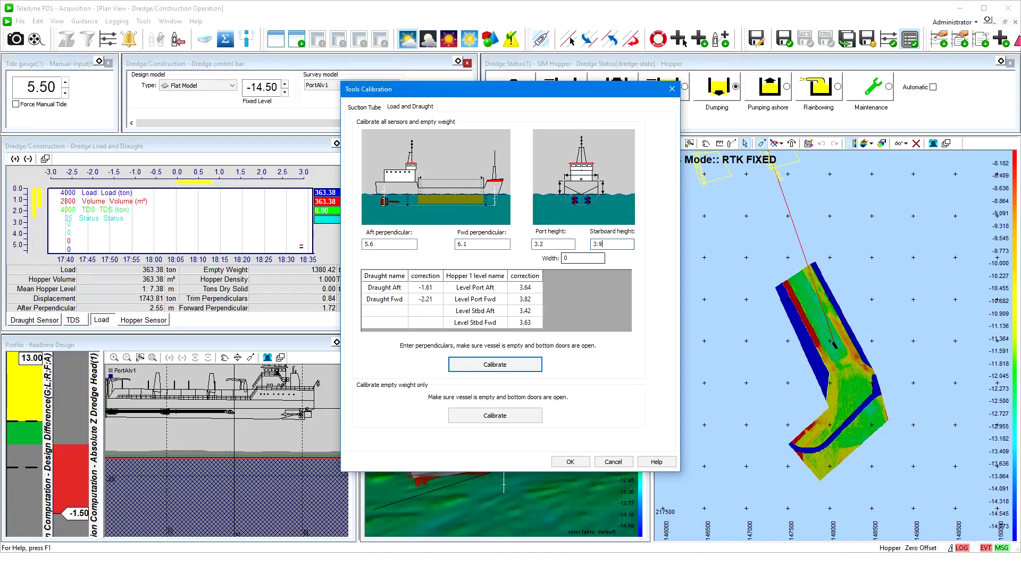
Calibrate load and draught sensors with width 8, checking the Level Stbd Aft correction.
click(567, 259)
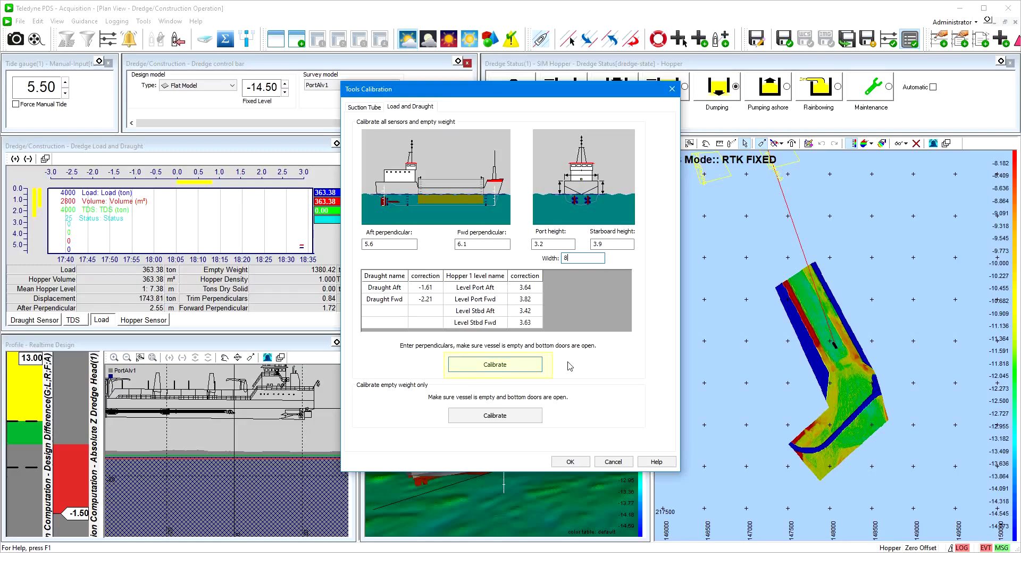
click(525, 366)
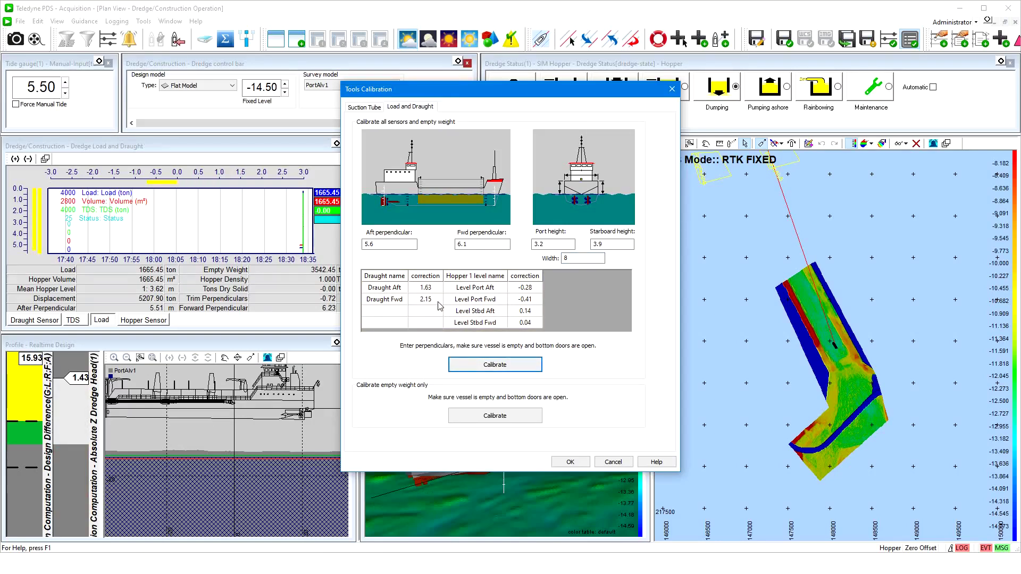
click(535, 312)
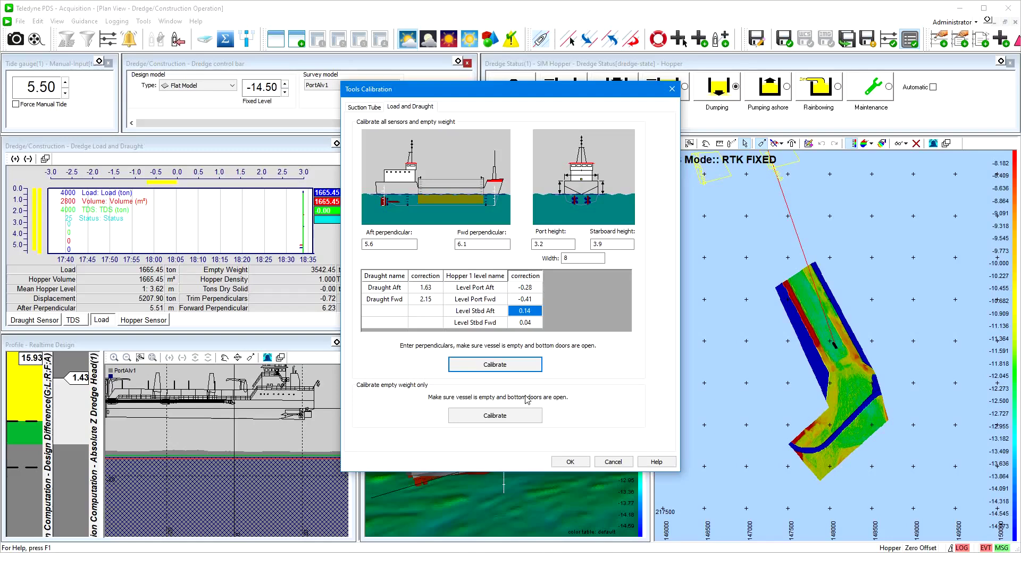
click(516, 417)
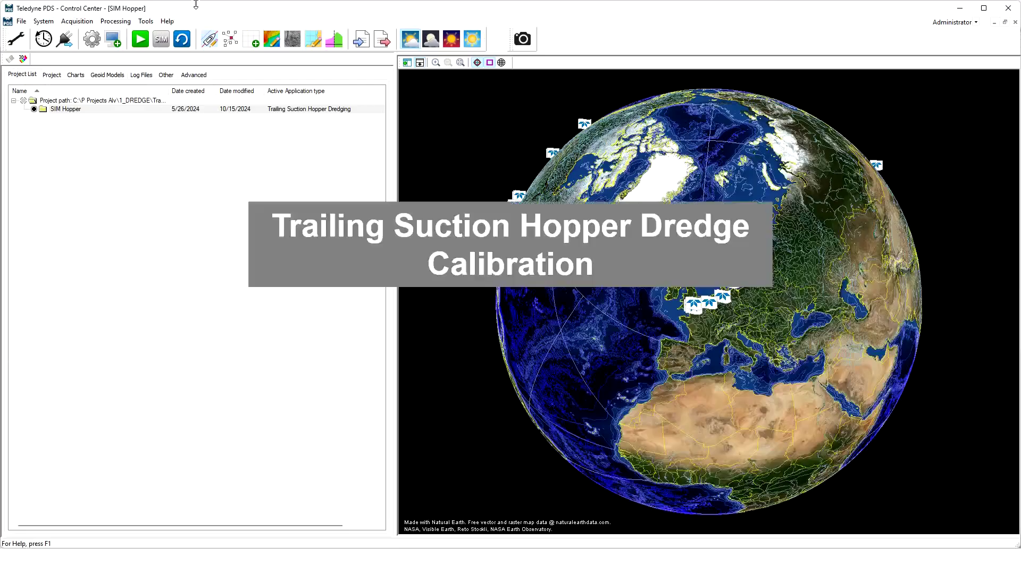
Review the Hopper vessel's interval logging, statistics report and trip registration settings.
click(92, 39)
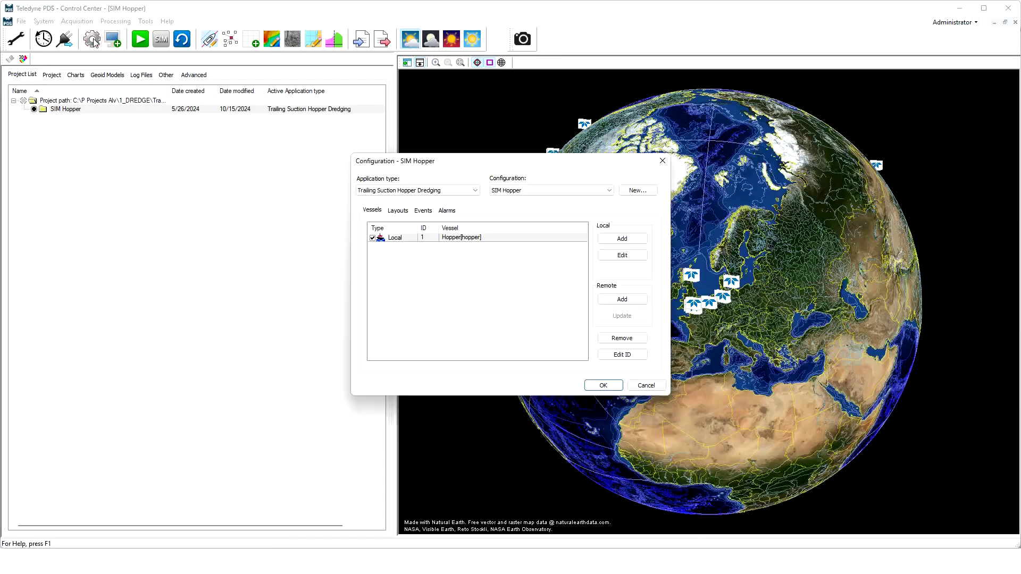
double_click(487, 238)
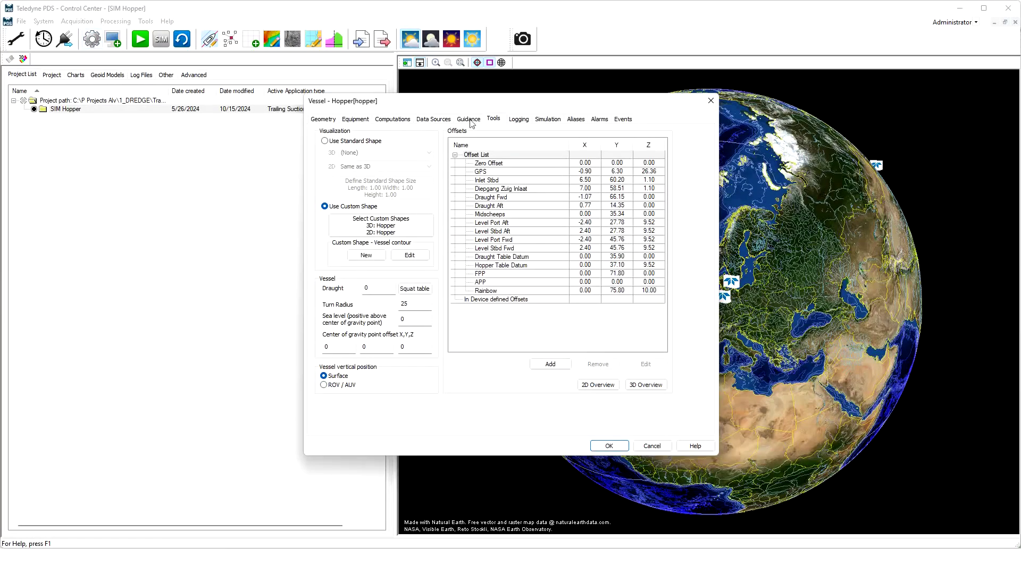
click(494, 119)
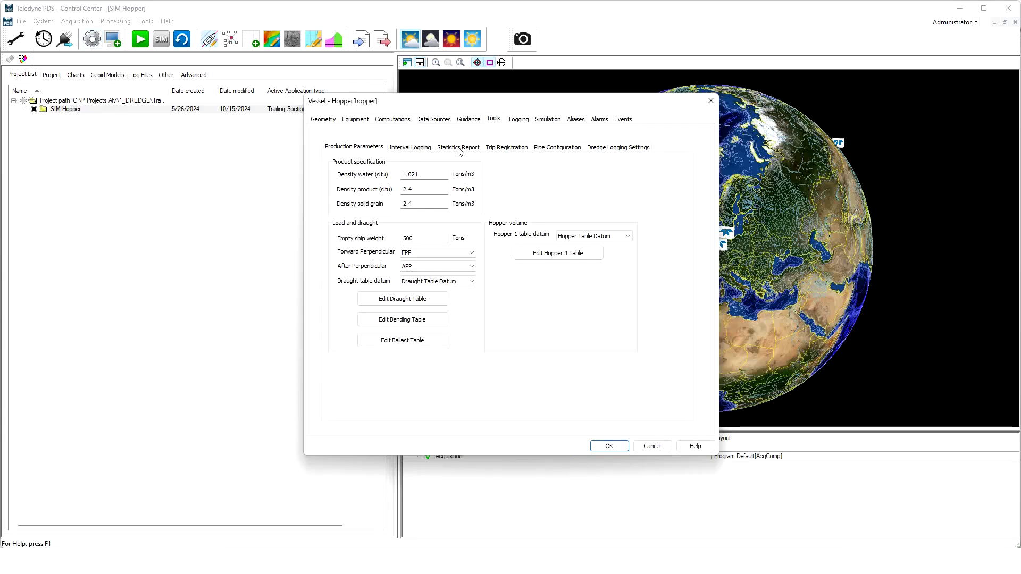
click(422, 149)
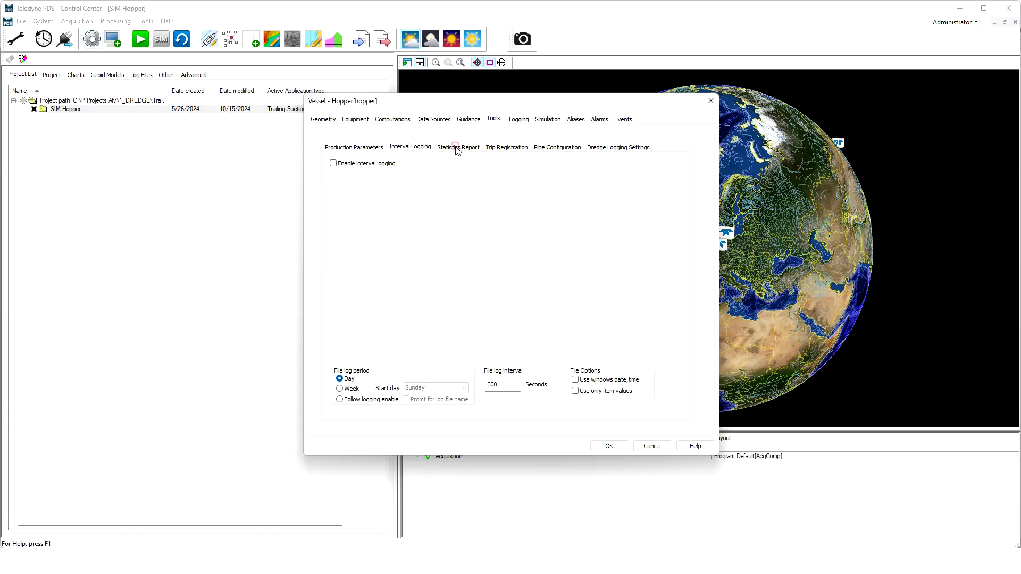
click(456, 150)
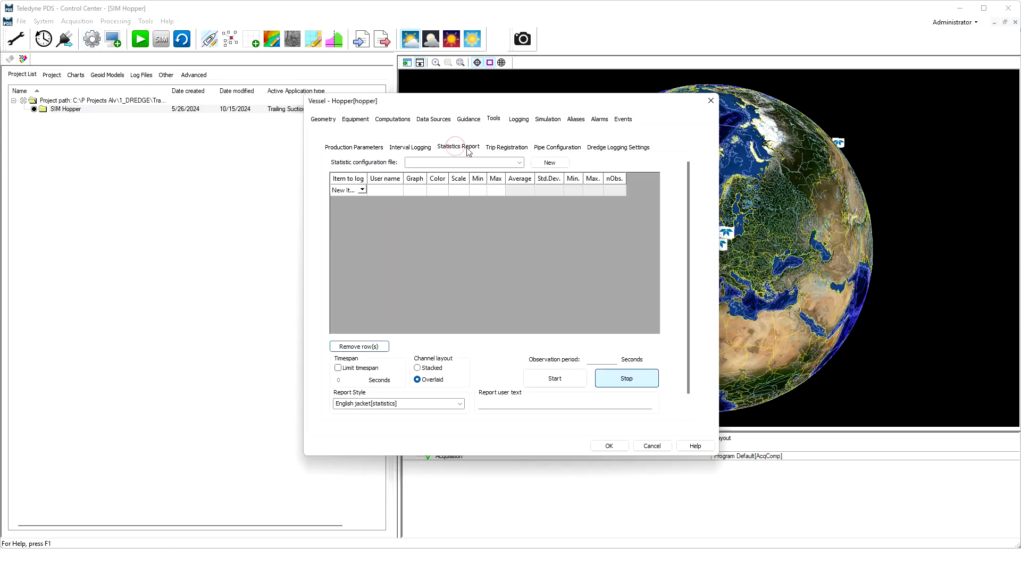
click(505, 150)
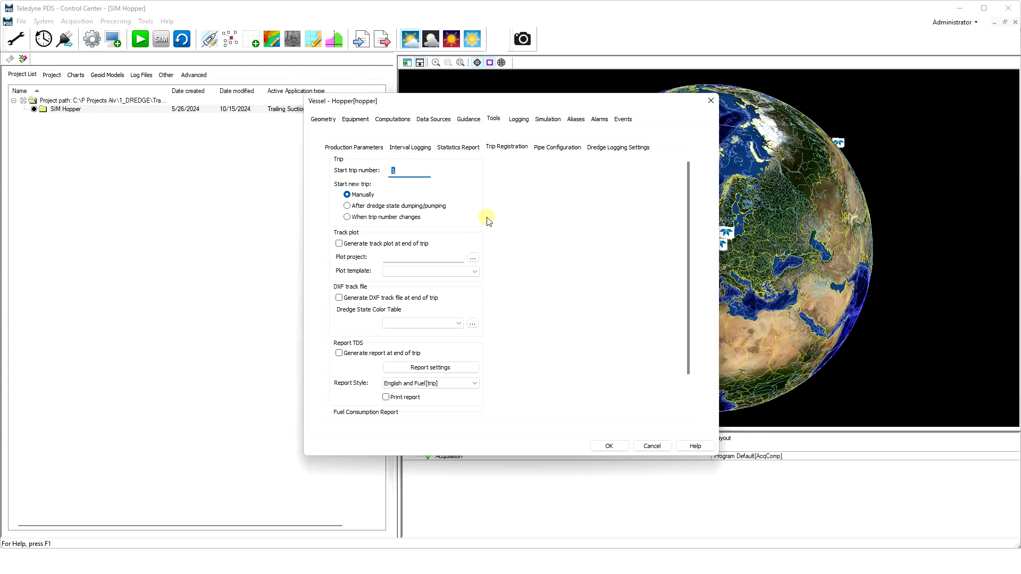
drag(688, 221, 696, 274)
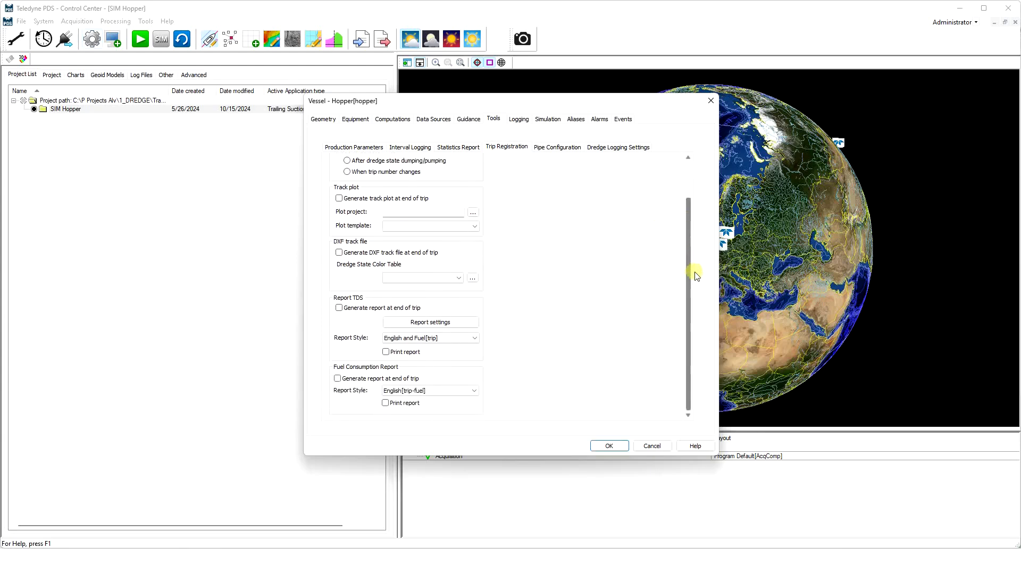
Confirm the trip report items and close the Hopper vessel properties.
click(445, 321)
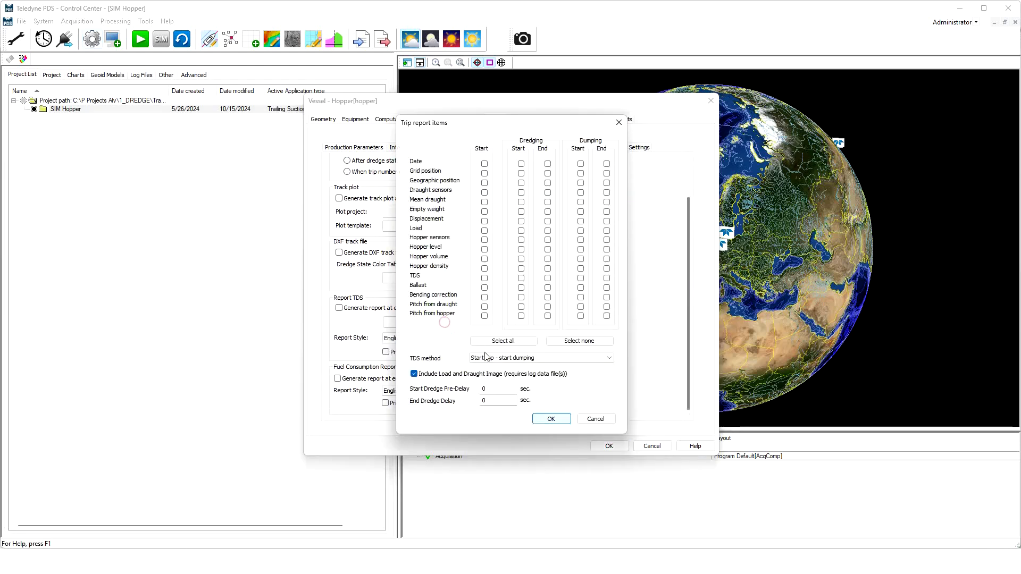
click(552, 419)
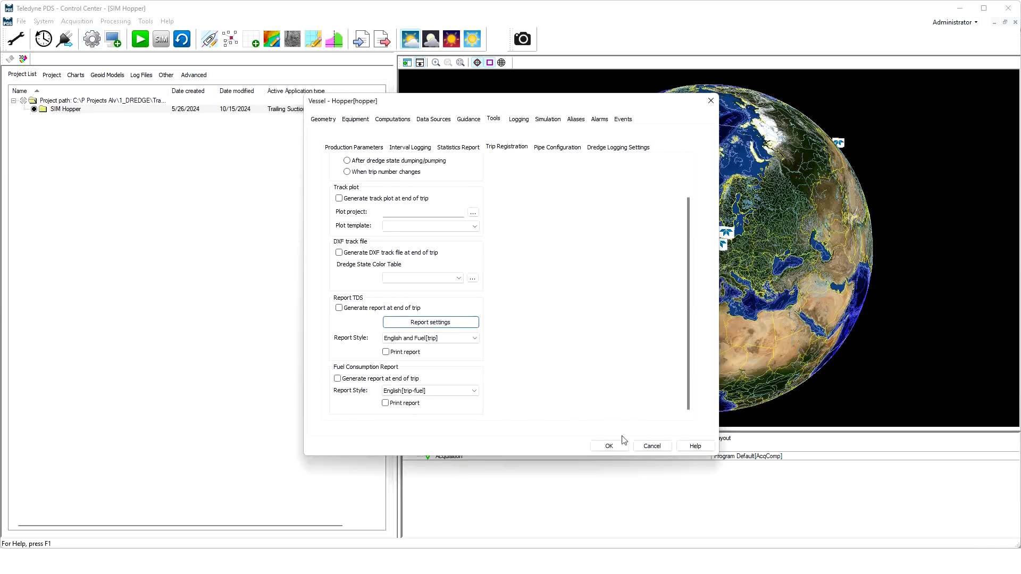
click(609, 446)
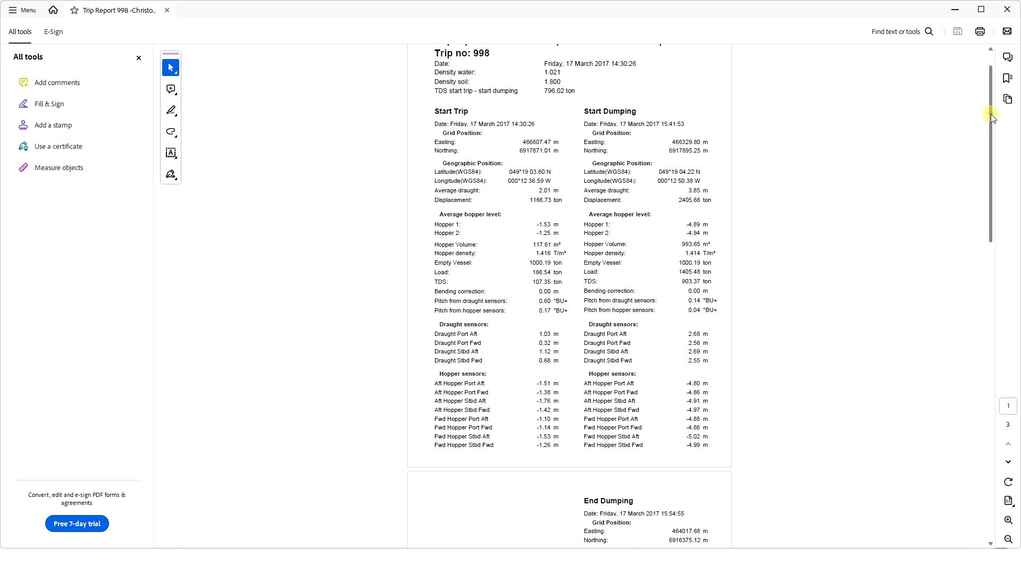
drag(991, 114, 1017, 340)
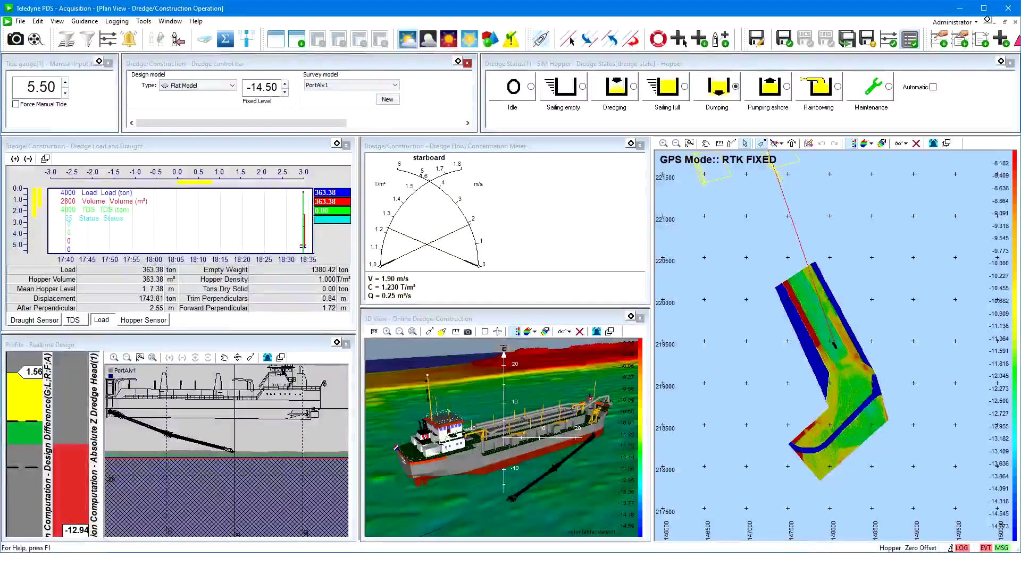